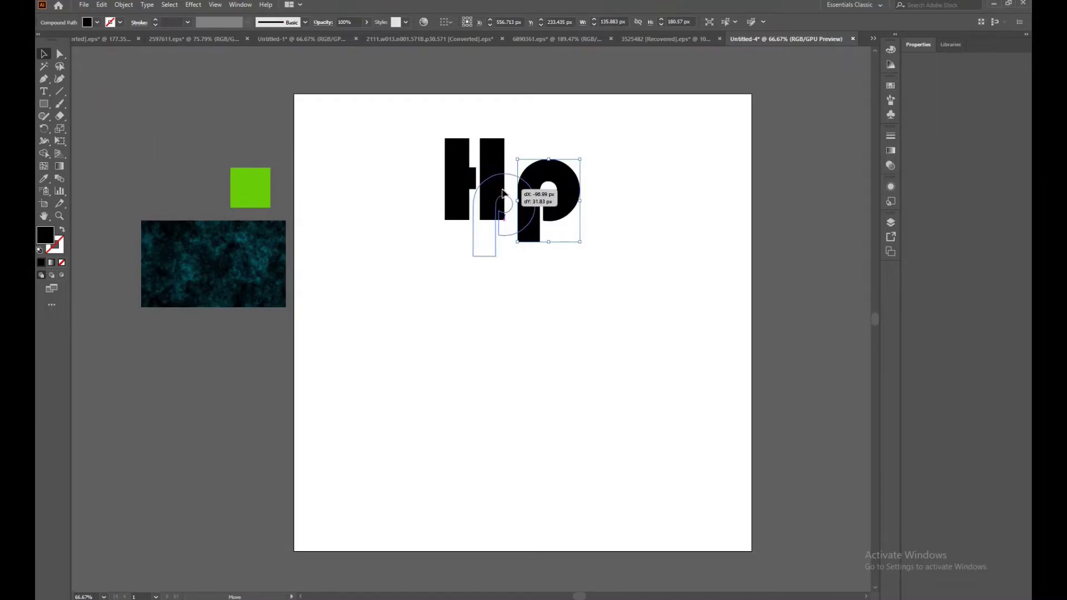
Move the p onto the lower part of the H's right stem so that their left edges line up.
{"action": "left_click_drag", "start_coordinate": [582, 181], "coordinate": [504, 209]}
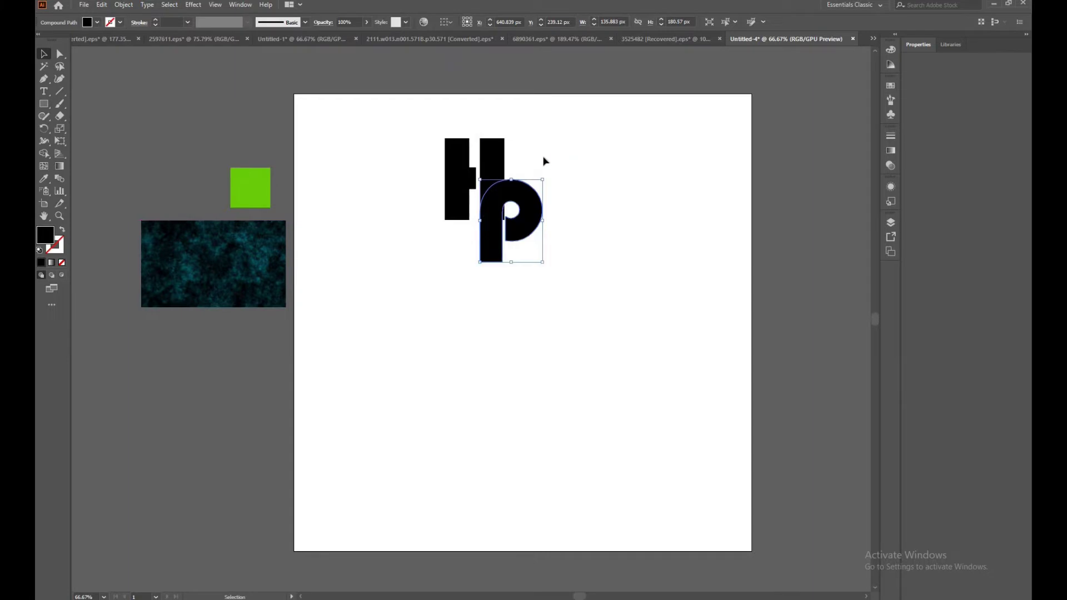
{"action": "left_click", "coordinate": [545, 161]}
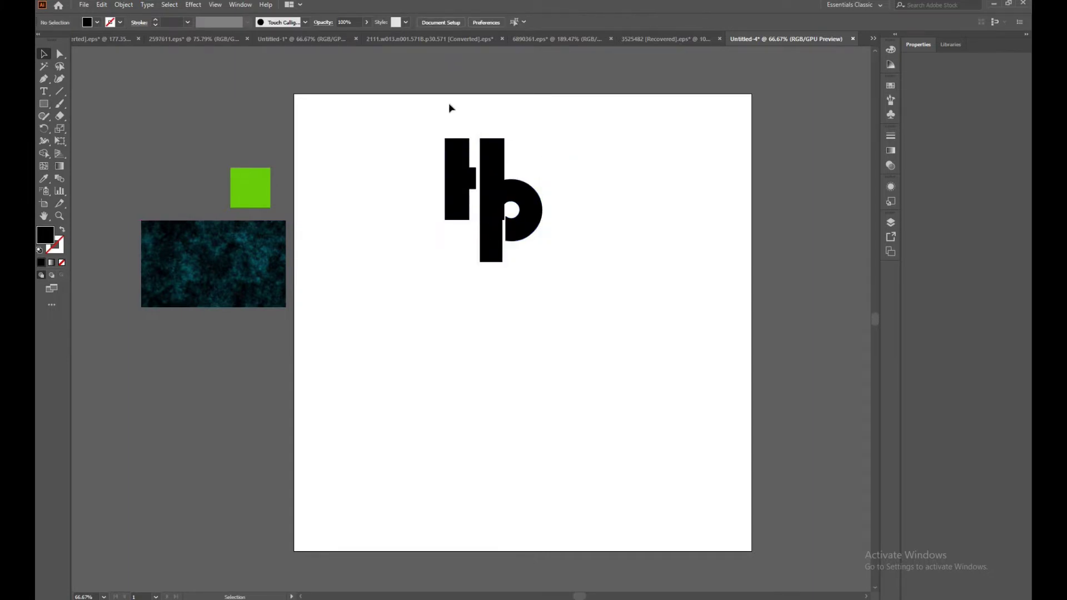
{"action": "left_click_drag", "start_coordinate": [448, 109], "coordinate": [605, 151]}
{"action": "left_click", "coordinate": [605, 151]}
{"action": "left_click", "coordinate": [530, 196]}
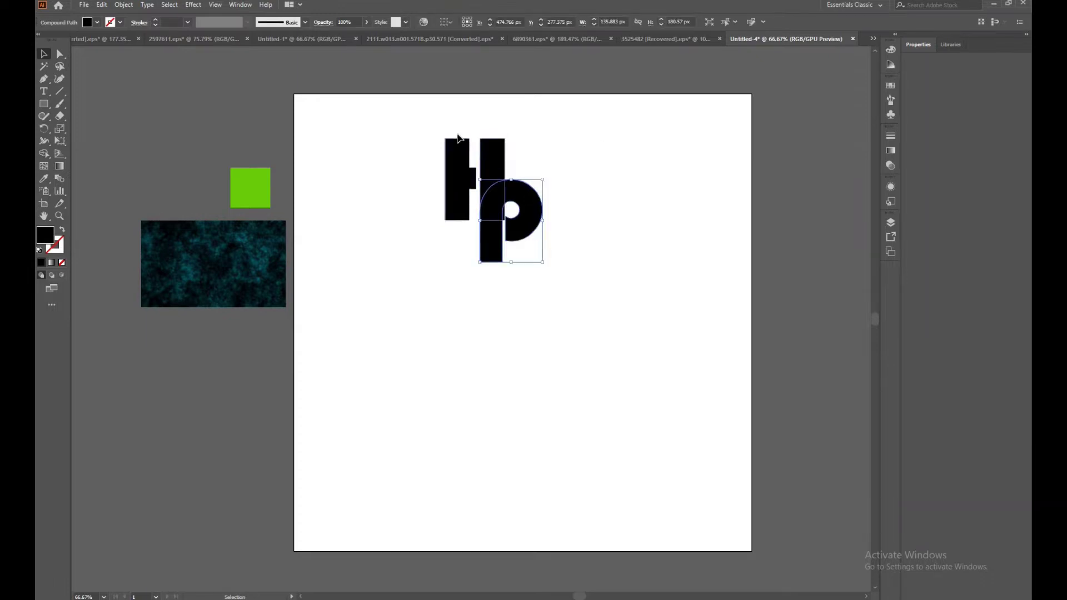
Select both letters and use Shape Builder to merge the overlap into the p, trimming the H along the p's outer curve.
{"action": "key", "text": "z"}
{"action": "left_click", "coordinate": [476, 179]}
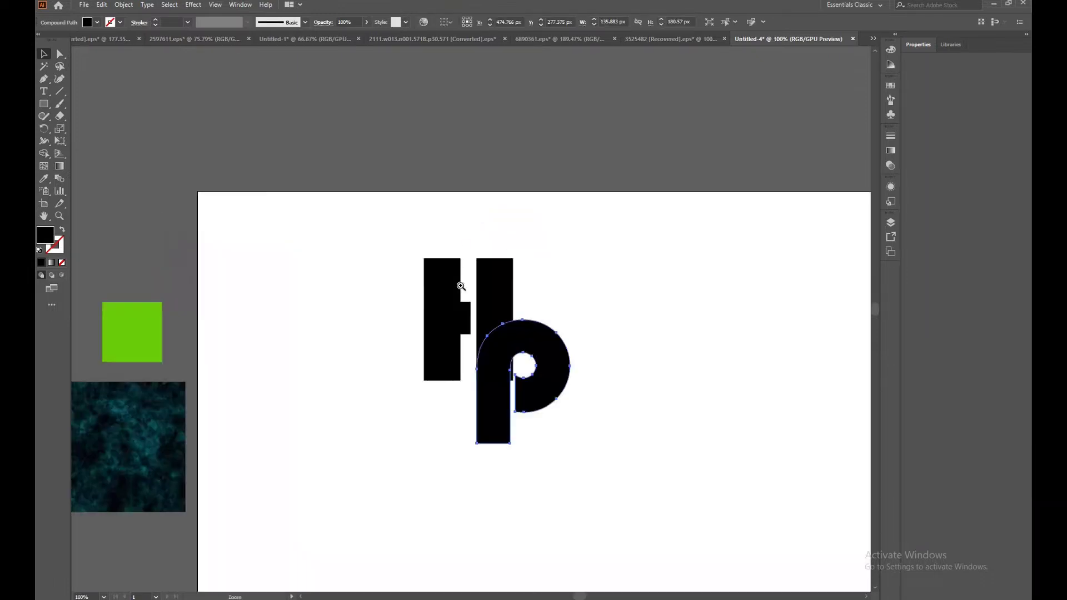
{"action": "left_click", "coordinate": [498, 365]}
{"action": "key", "text": "v"}
{"action": "left_click_drag", "start_coordinate": [585, 365], "coordinate": [597, 383]}
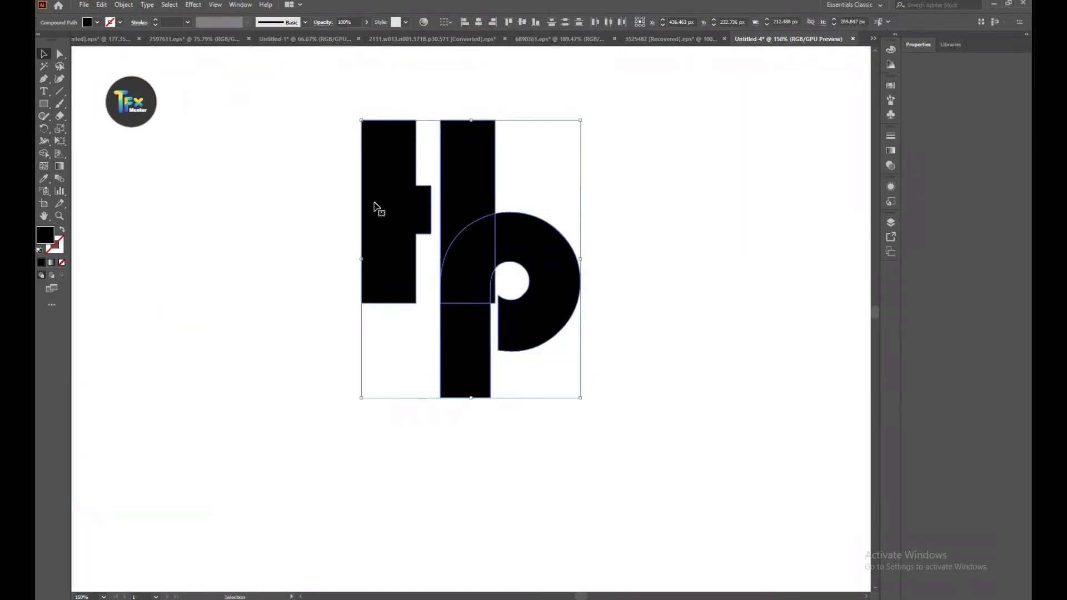
{"action": "left_click_drag", "start_coordinate": [349, 100], "coordinate": [576, 347]}
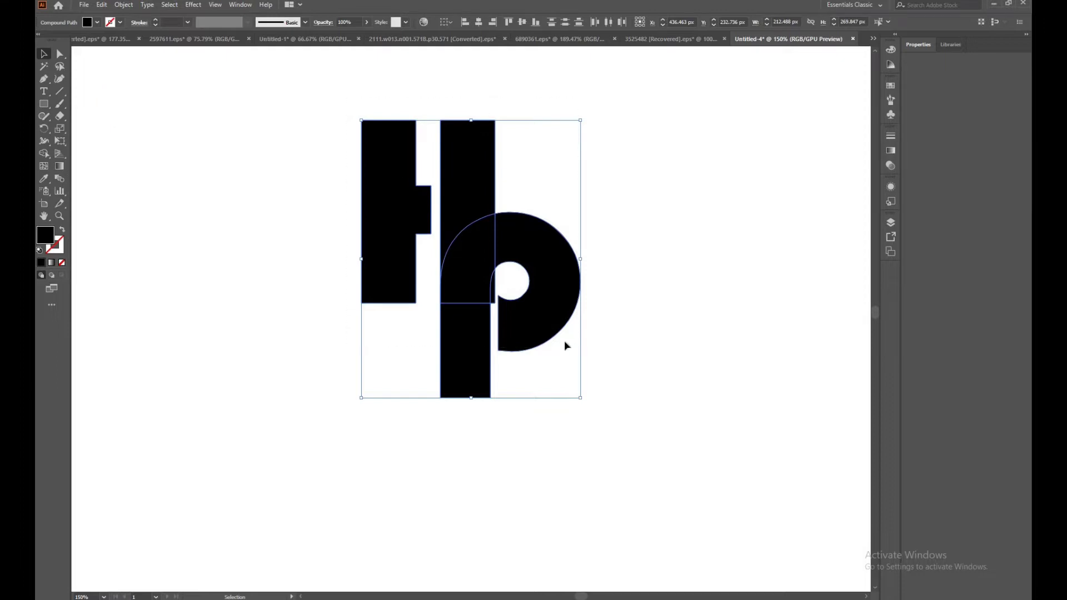
{"action": "left_click", "coordinate": [44, 153]}
{"action": "mouse_move", "coordinate": [500, 236]}
{"action": "left_mouse_down"}
{"action": "mouse_move", "coordinate": [476, 248]}
{"action": "mouse_move", "coordinate": [467, 333]}
{"action": "mouse_move", "coordinate": [494, 314]}
{"action": "mouse_move", "coordinate": [493, 300]}
{"action": "left_mouse_up"}
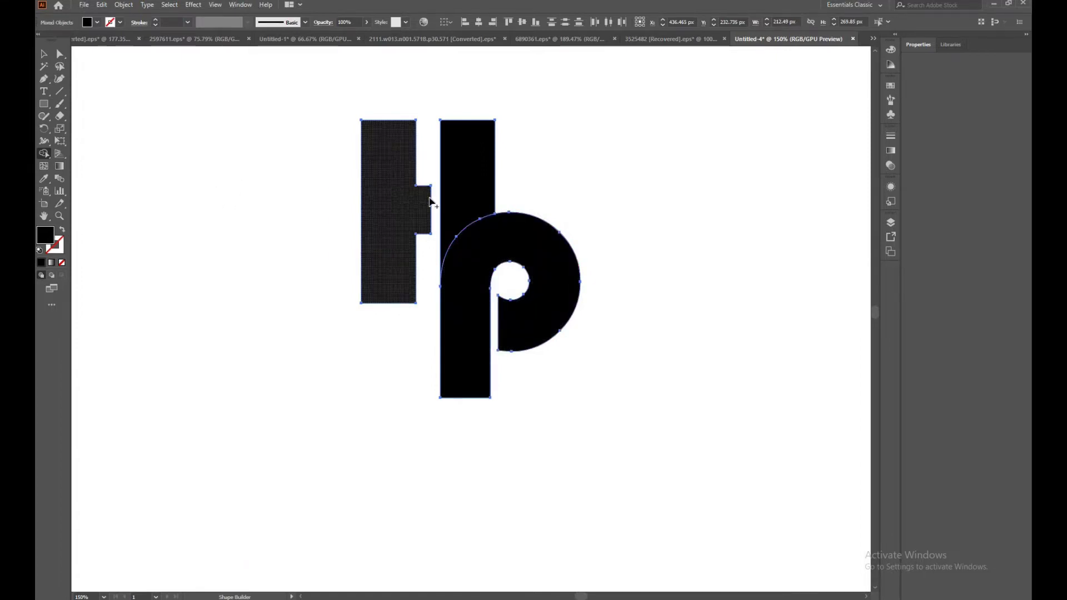
{"action": "left_click", "coordinate": [46, 56]}
{"action": "left_click", "coordinate": [422, 167]}
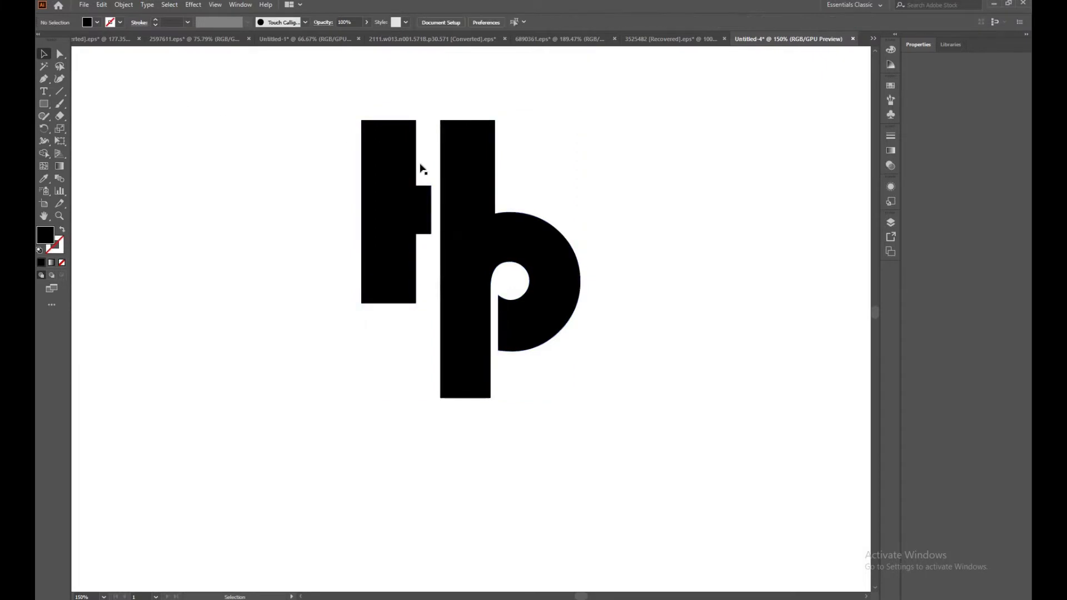
{"action": "left_click", "coordinate": [489, 240]}
{"action": "left_click", "coordinate": [412, 202]}
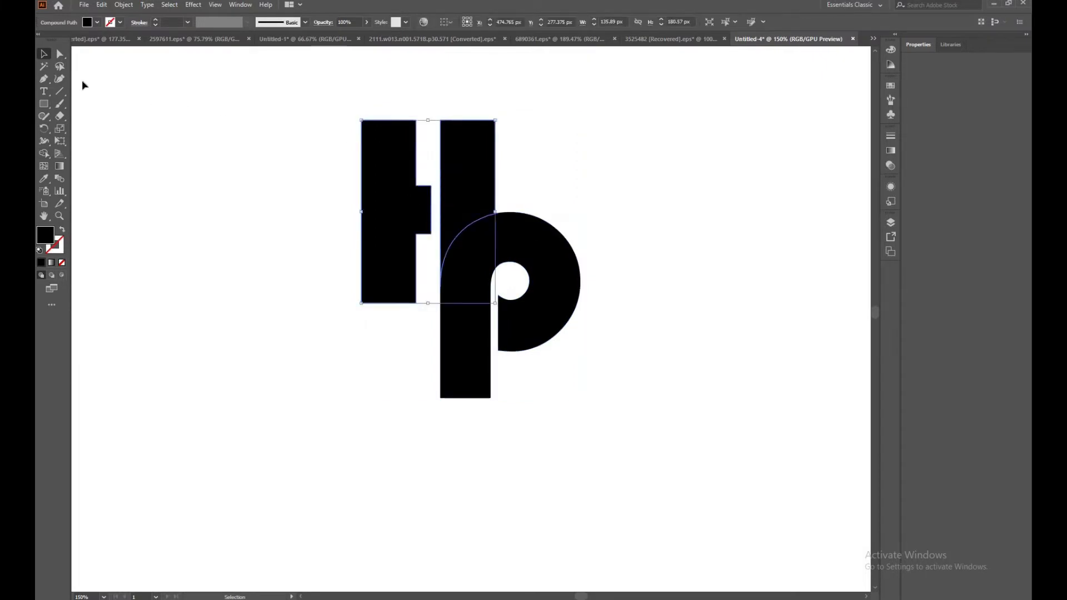
Extend the H's crossbar by shifting its two end anchor points right until they overlap the right stem.
{"action": "key", "text": "a"}
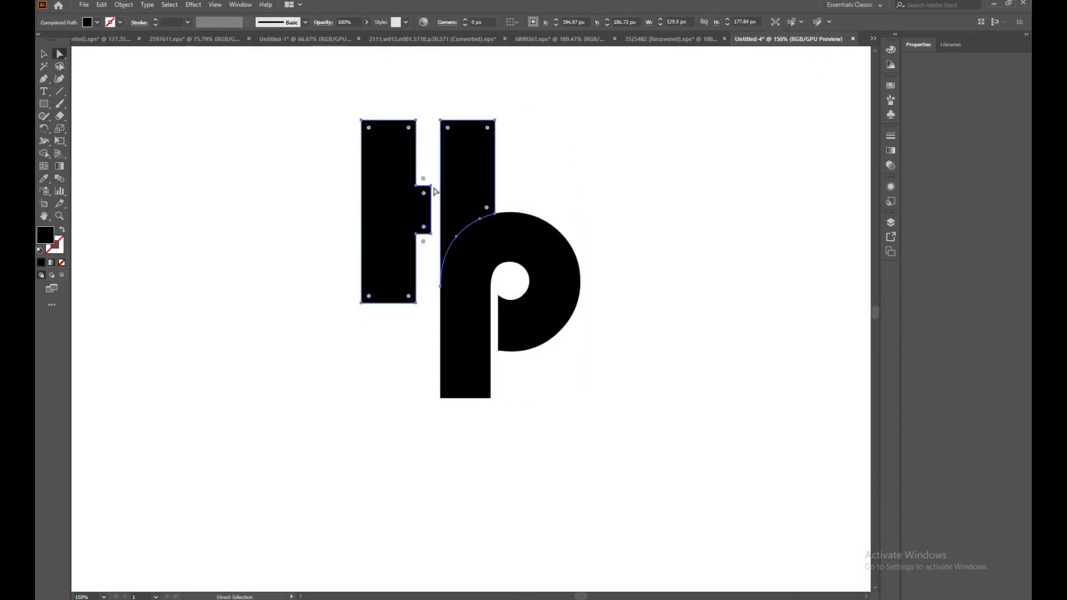
{"action": "left_click", "coordinate": [432, 187]}
{"action": "left_click", "coordinate": [432, 235]}
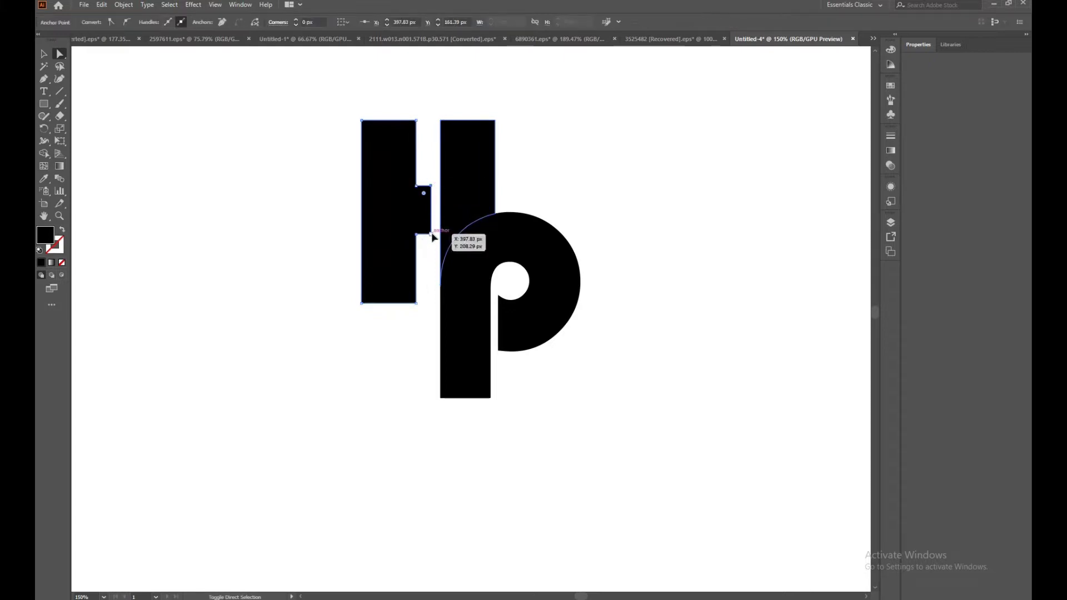
{"action": "left_click", "coordinate": [432, 235], "text": "shift"}
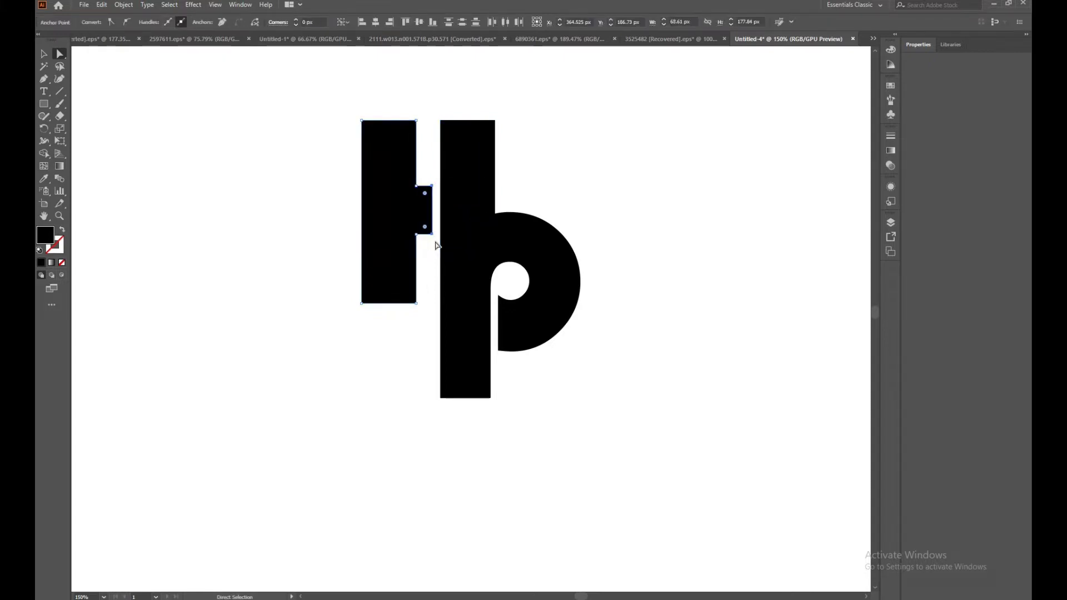
{"action": "key", "text": "Right"}
{"action": "key", "text": "Right"}
{"action": "key", "text": "Right"}
{"action": "key", "text": "Right"}
{"action": "key", "text": "Right"}
{"action": "key", "text": "Right"}
{"action": "key", "text": "Right"}
{"action": "key", "text": "Right"}
{"action": "key", "text": "Right"}
{"action": "key", "text": "Right"}
{"action": "key", "text": "Right"}
{"action": "key", "text": "Right"}
{"action": "key", "text": "Right"}
{"action": "key", "text": "Right"}
Unite the H's extended crossbar and its right stem into one shape with Shape Builder.
{"action": "left_click", "coordinate": [44, 54]}
{"action": "left_click", "coordinate": [293, 131]}
{"action": "left_click_drag", "start_coordinate": [300, 118], "coordinate": [445, 202]}
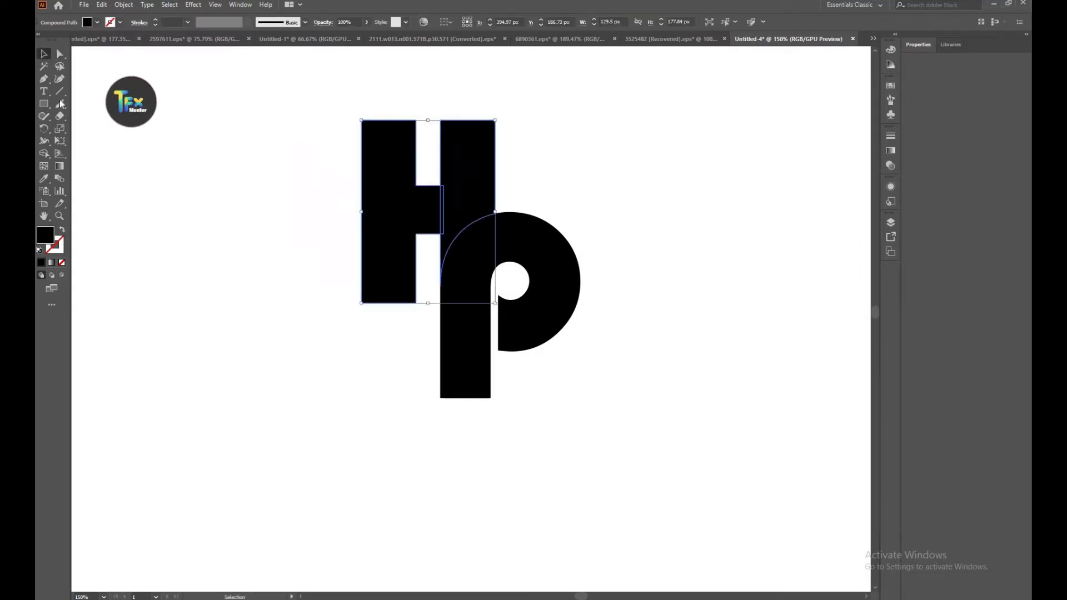
{"action": "left_click", "coordinate": [44, 153]}
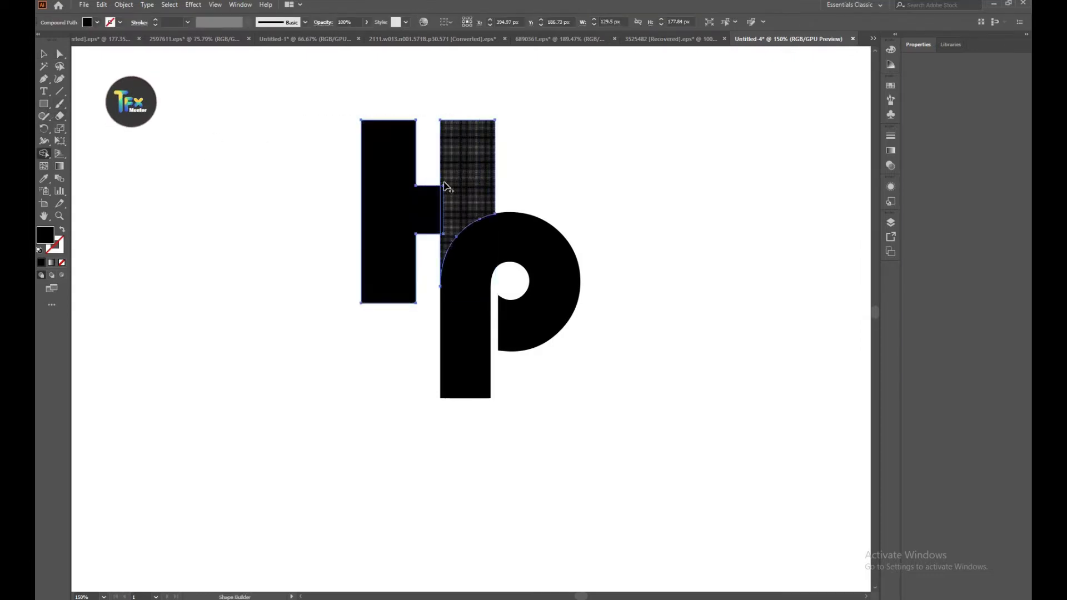
{"action": "mouse_move", "coordinate": [454, 192]}
{"action": "left_mouse_down"}
{"action": "mouse_move", "coordinate": [436, 210]}
{"action": "mouse_move", "coordinate": [334, 184]}
{"action": "left_mouse_up"}
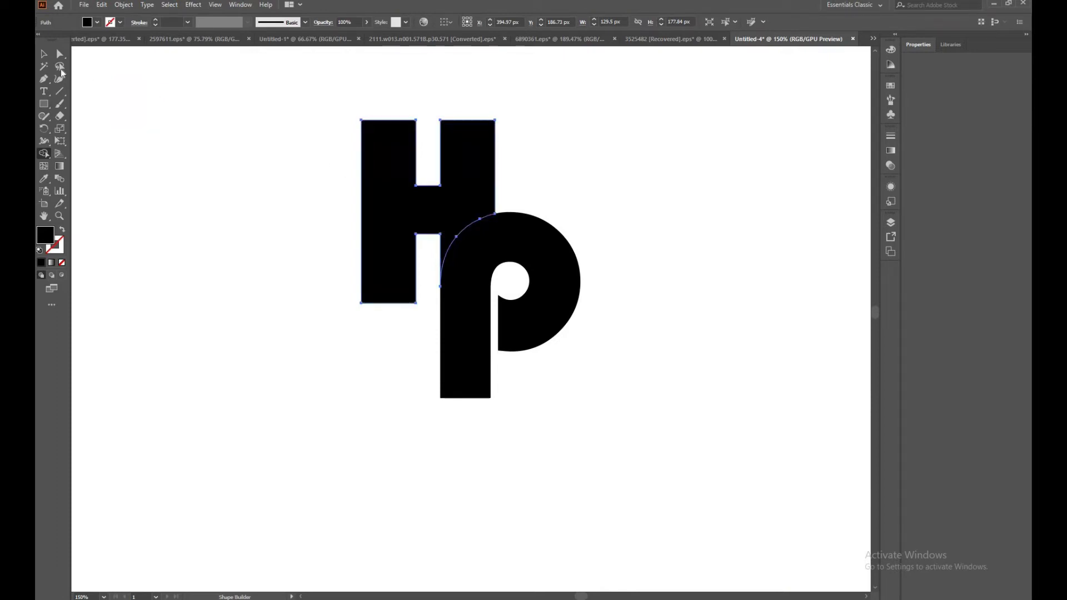
{"action": "key", "text": "v"}
{"action": "left_click", "coordinate": [648, 191]}
Nudge the p about 5 px right and 7 px down from the H, and scale it down to about 116.5 × 152 px.
{"action": "left_click", "coordinate": [512, 226]}
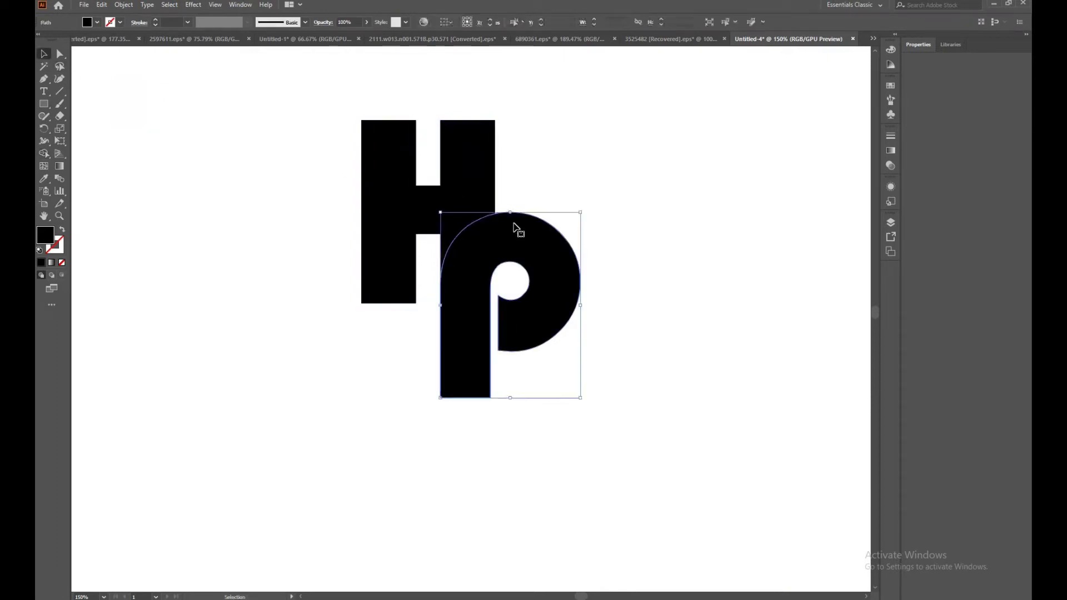
{"action": "key", "text": "Down"}
{"action": "key", "text": "Down"}
{"action": "key", "text": "Down"}
{"action": "key", "text": "Down"}
{"action": "key", "text": "Down"}
{"action": "key", "text": "Down"}
{"action": "key", "text": "Down"}
{"action": "key", "text": "Down"}
{"action": "key", "text": "Down"}
{"action": "key", "text": "Right"}
{"action": "key", "text": "Right"}
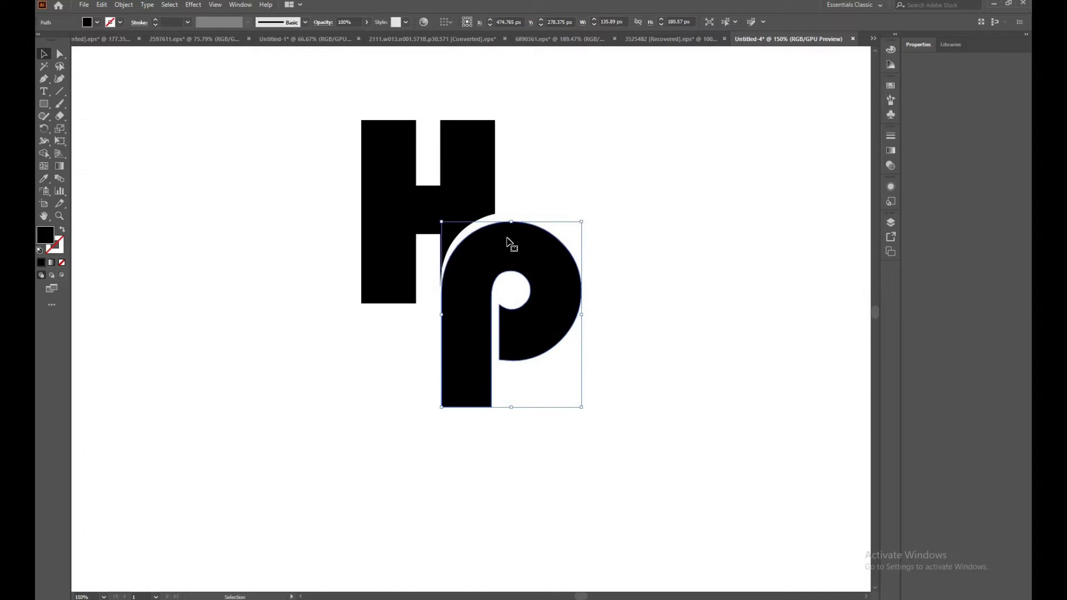
{"action": "key", "text": "Right"}
{"action": "key", "text": "Up"}
{"action": "key", "text": "Up"}
{"action": "key", "text": "Up"}
{"action": "key", "text": "Right"}
{"action": "key", "text": "Right"}
{"action": "key", "text": "Down"}
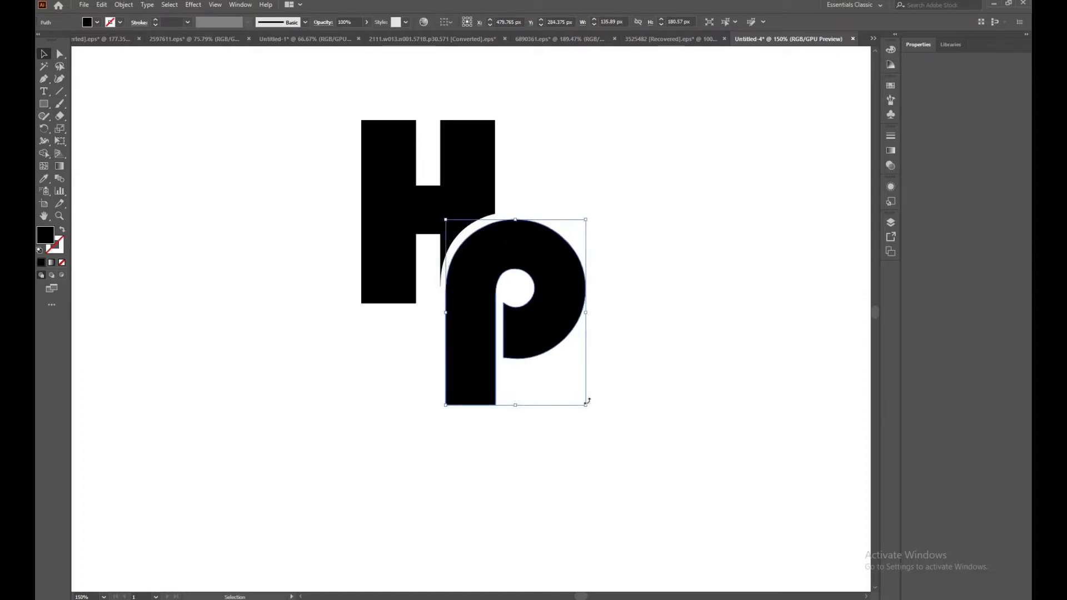
{"action": "left_click_drag", "start_coordinate": [586, 404], "coordinate": [569, 377]}
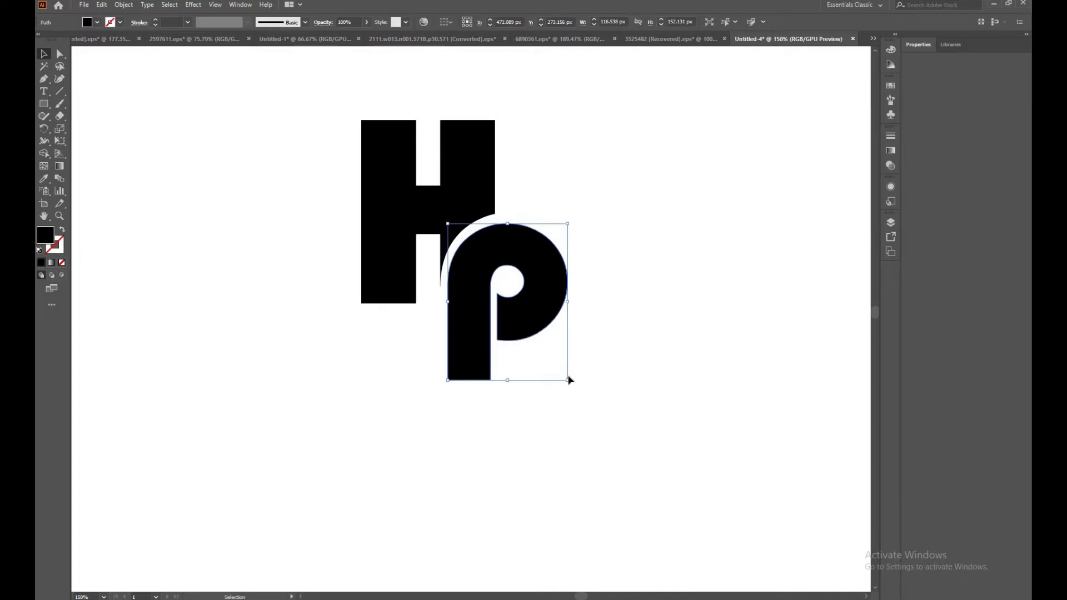
{"action": "left_click", "coordinate": [614, 245]}
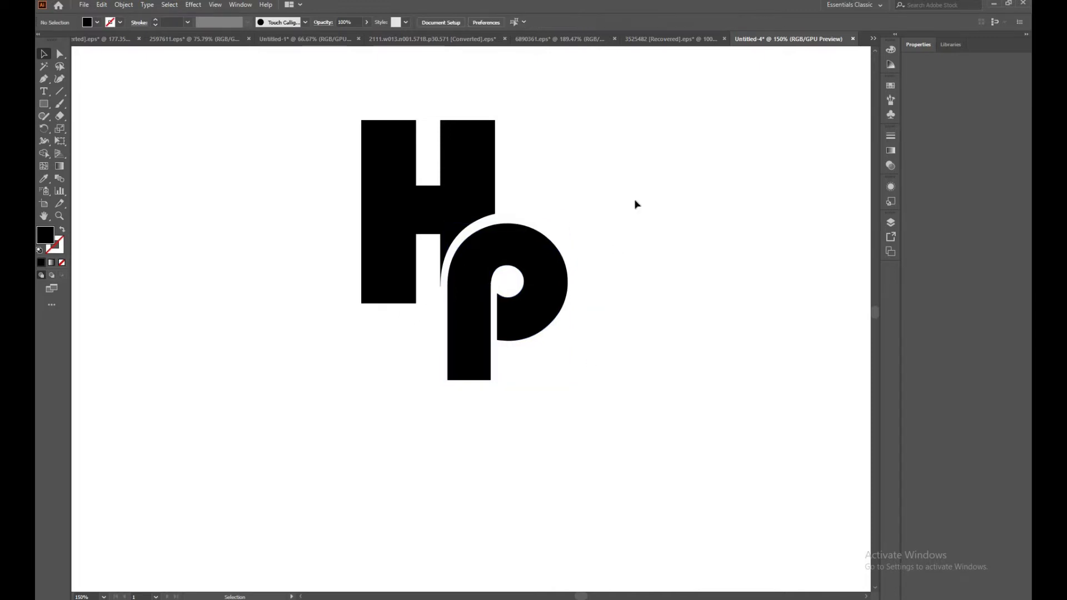
Duplicate the complete Hp monogram and place the copy in the lower part of the artboard.
{"action": "key", "text": "ctrl+minus"}
{"action": "key", "text": "ctrl+minus"}
{"action": "key", "text": "ctrl+minus"}
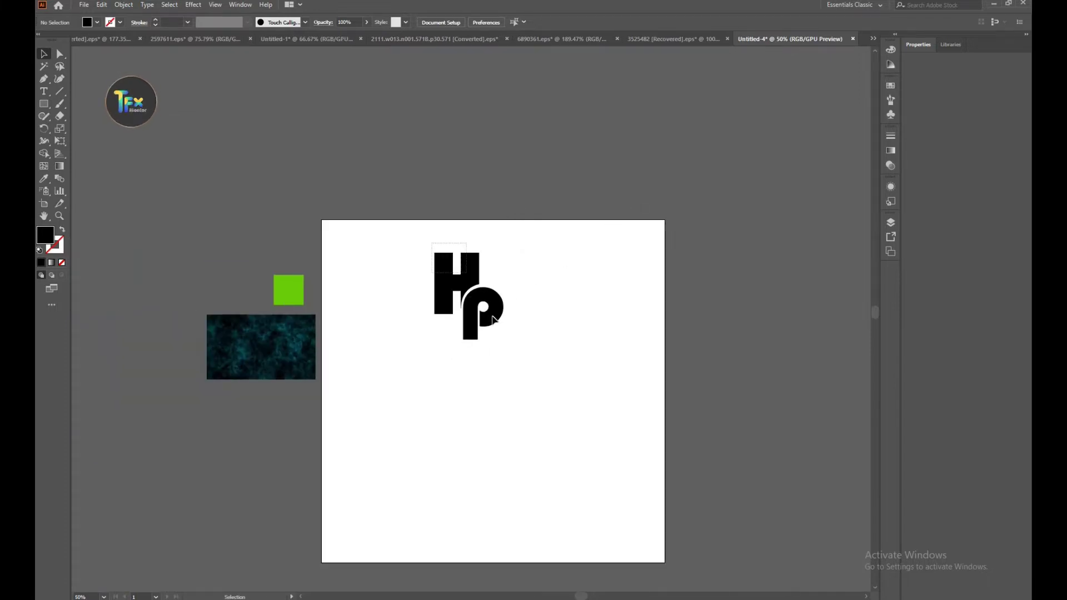
{"action": "left_click", "coordinate": [476, 306]}
{"action": "left_click_drag", "start_coordinate": [478, 309], "coordinate": [513, 488]}
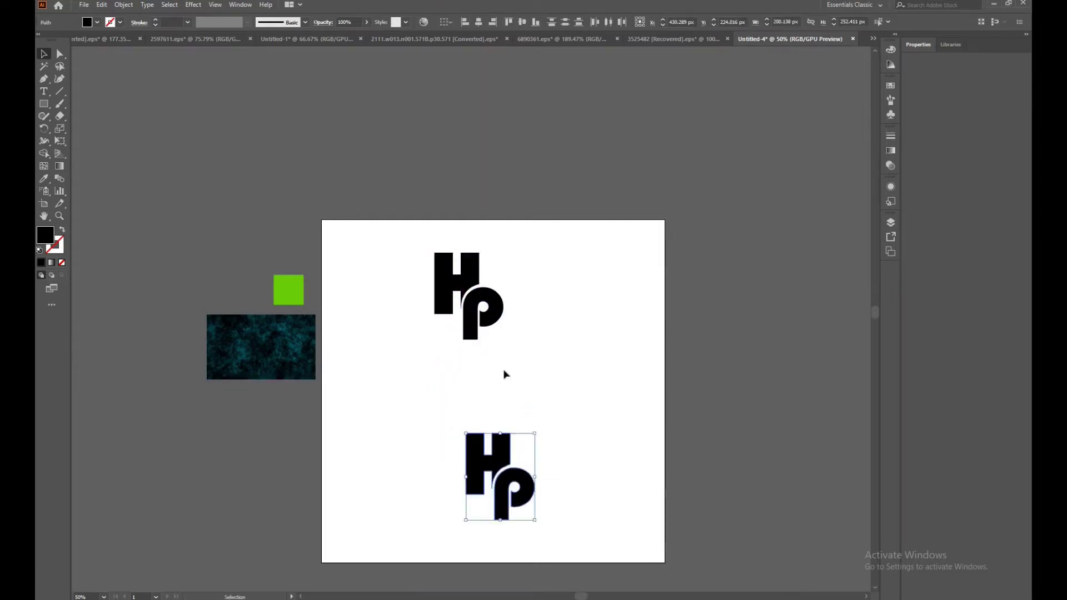
{"action": "left_click", "coordinate": [510, 240]}
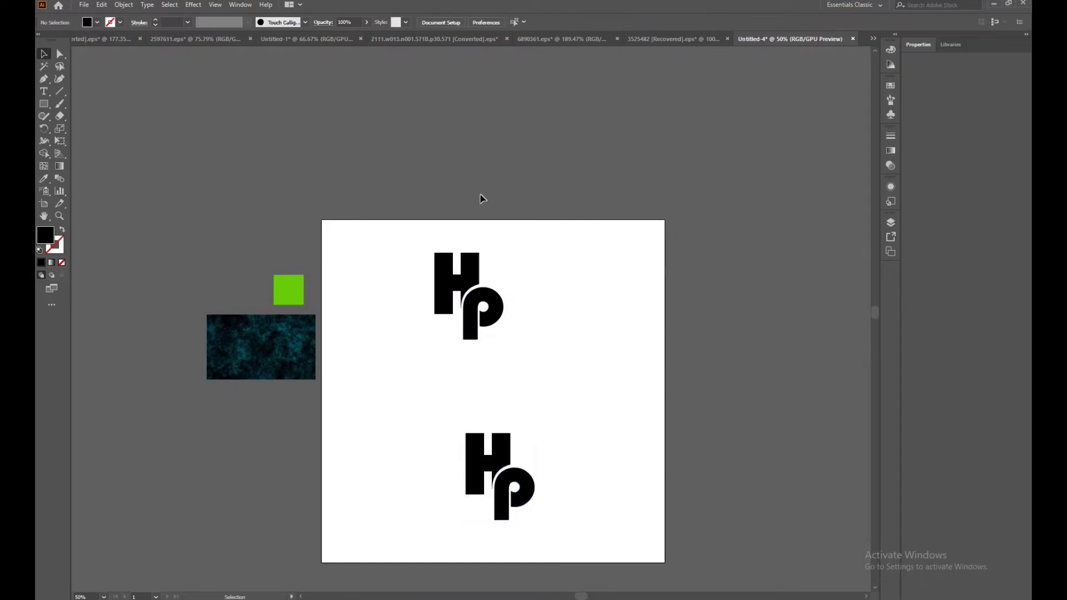
{"action": "left_click", "coordinate": [503, 329]}
{"action": "left_click", "coordinate": [519, 302]}
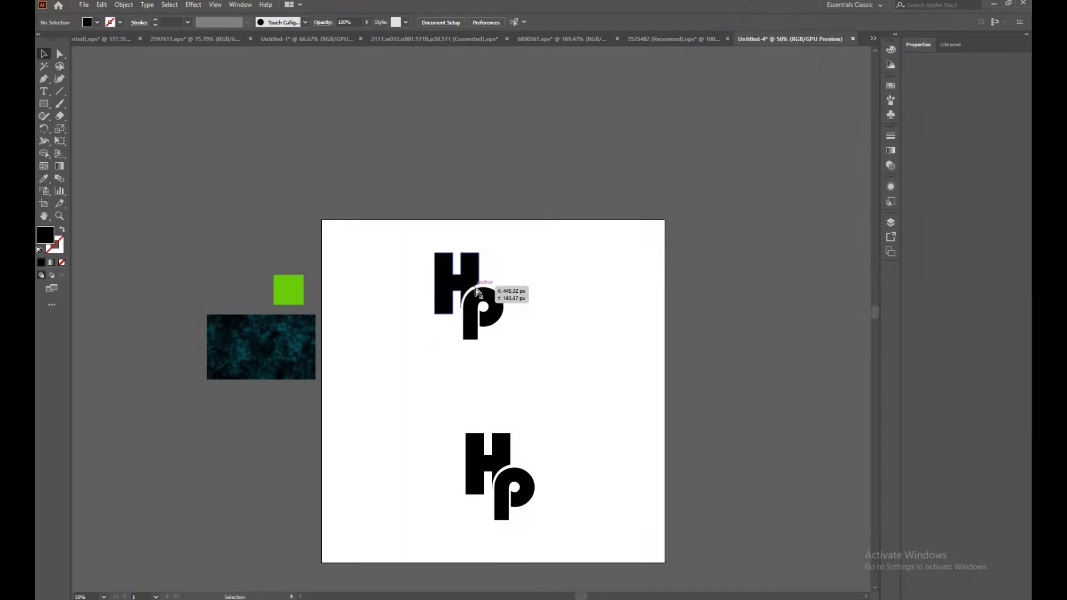
{"action": "left_click", "coordinate": [480, 310]}
{"action": "left_click", "coordinate": [481, 303]}
Move the dark teal cosmic texture beside the upper monogram and place a duplicate of it at the artboard's upper-right corner.
{"action": "key", "text": "ctrl+minus"}
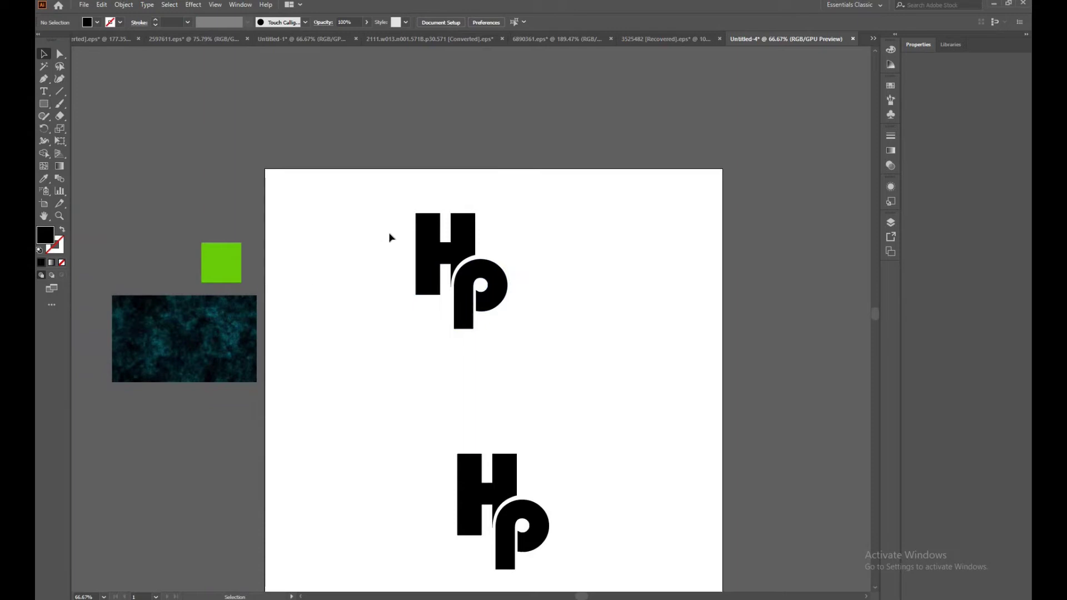
{"action": "scroll", "coordinate": [383, 238], "scroll_direction": "down", "scroll_amount": 2}
{"action": "left_click", "coordinate": [155, 280]}
{"action": "left_click_drag", "start_coordinate": [197, 271], "coordinate": [449, 166]}
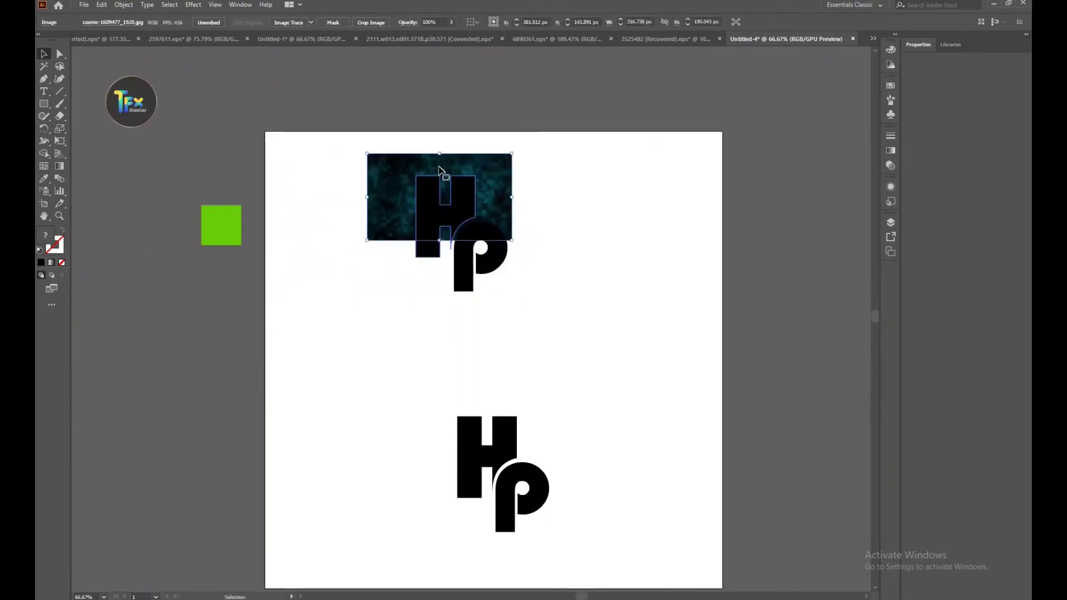
{"action": "left_click_drag", "start_coordinate": [345, 151], "coordinate": [328, 123]}
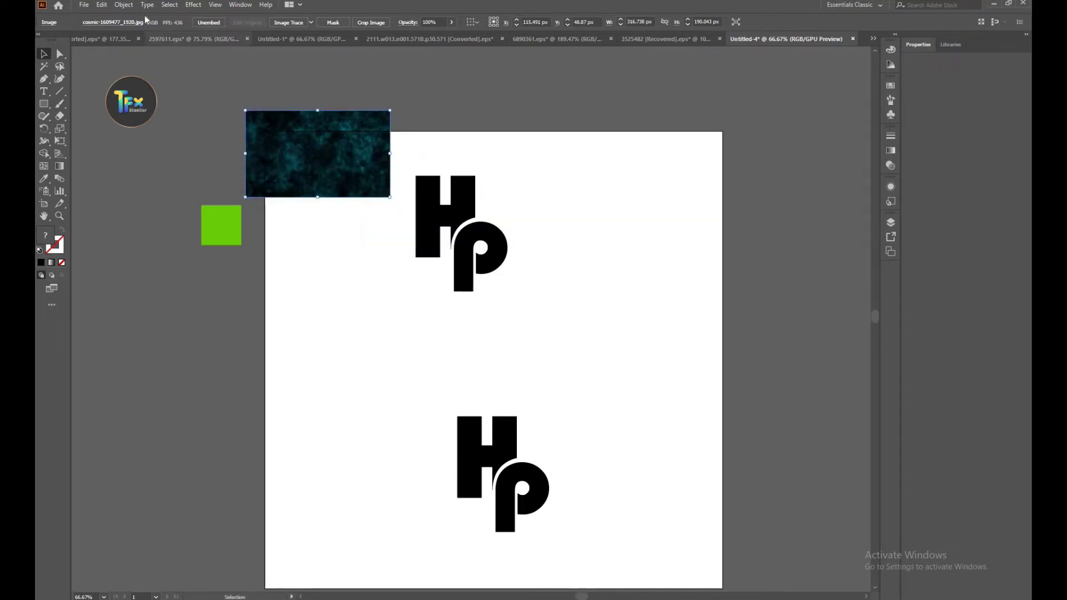
{"action": "left_click", "coordinate": [84, 5]}
{"action": "left_click", "coordinate": [314, 149]}
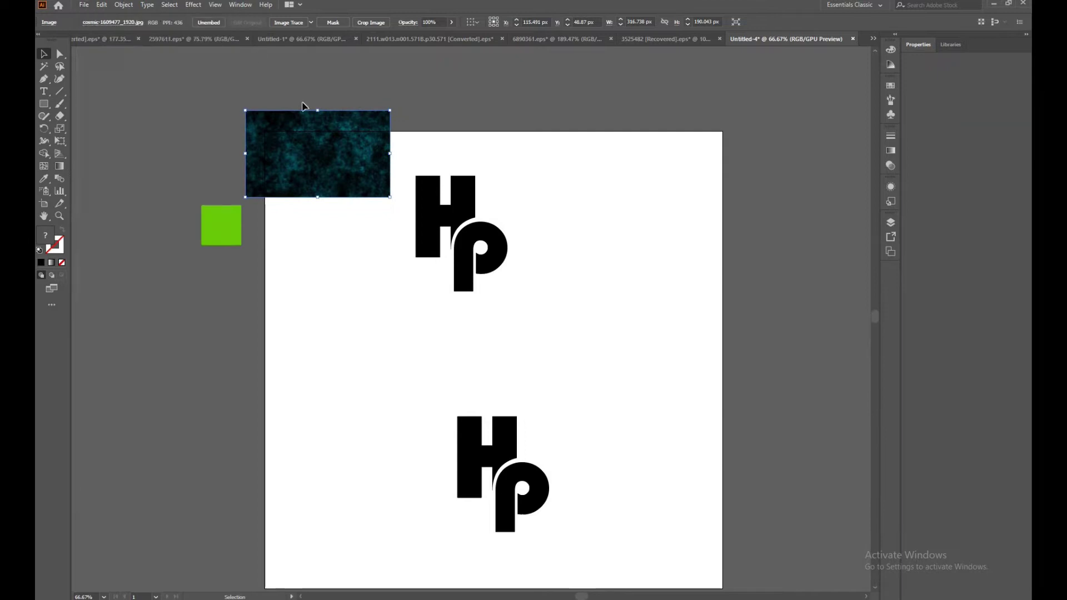
{"action": "left_click_drag", "start_coordinate": [313, 151], "coordinate": [609, 144], "text": "alt"}
Place one texture image behind the upper H, enlarge it to about 342 × 205 px, and clip it to the H with a clipping mask.
{"action": "left_click_drag", "start_coordinate": [336, 146], "coordinate": [467, 207]}
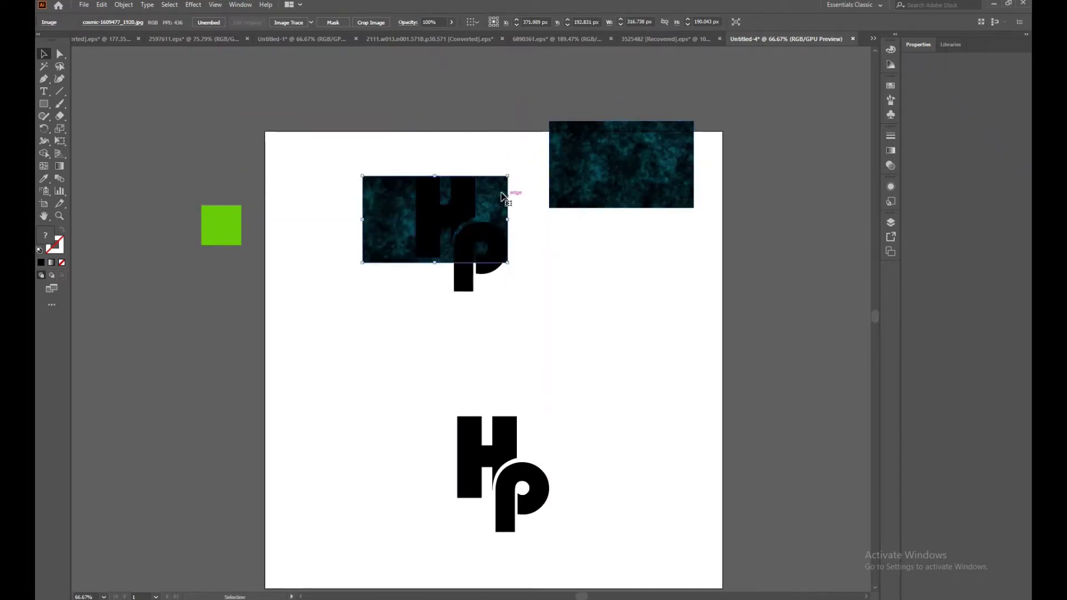
{"action": "left_click_drag", "start_coordinate": [507, 175], "coordinate": [519, 168]}
{"action": "left_click", "coordinate": [454, 202], "text": "shift"}
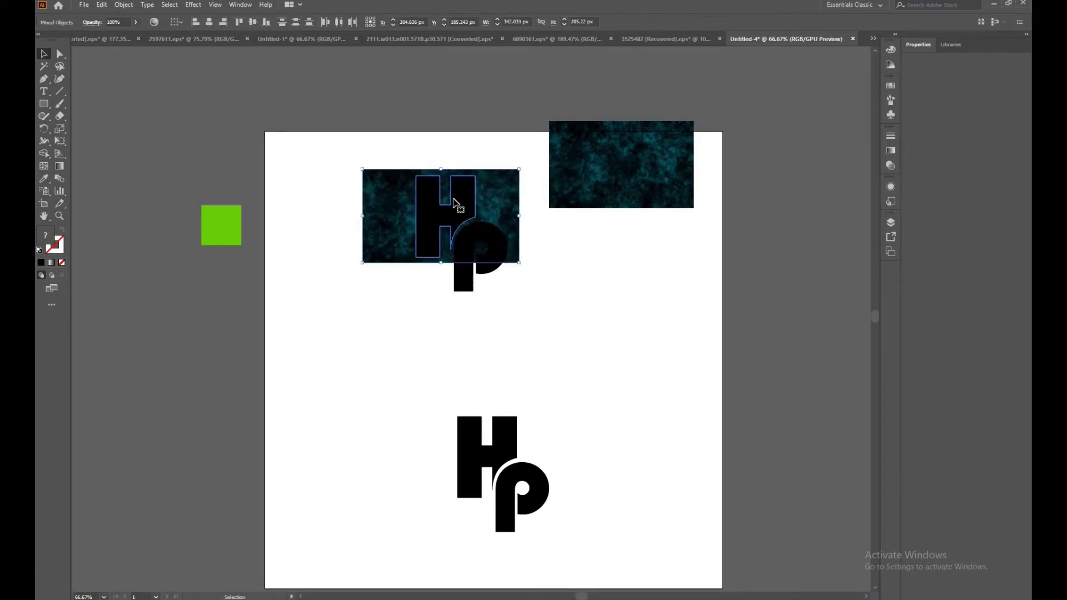
{"action": "right_click", "coordinate": [456, 201]}
{"action": "left_click", "coordinate": [475, 289]}
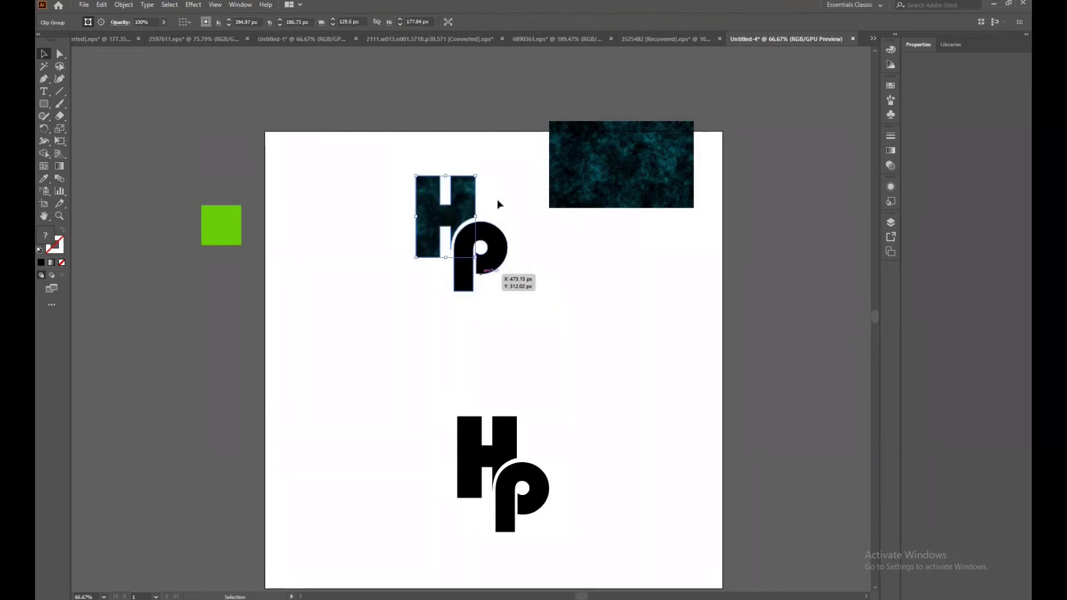
{"action": "left_click", "coordinate": [507, 176]}
Place the other texture image behind the upper p and clip it to the p's shape with a clipping mask.
{"action": "left_click_drag", "start_coordinate": [578, 169], "coordinate": [442, 261]}
{"action": "left_click", "coordinate": [504, 246], "text": "shift"}
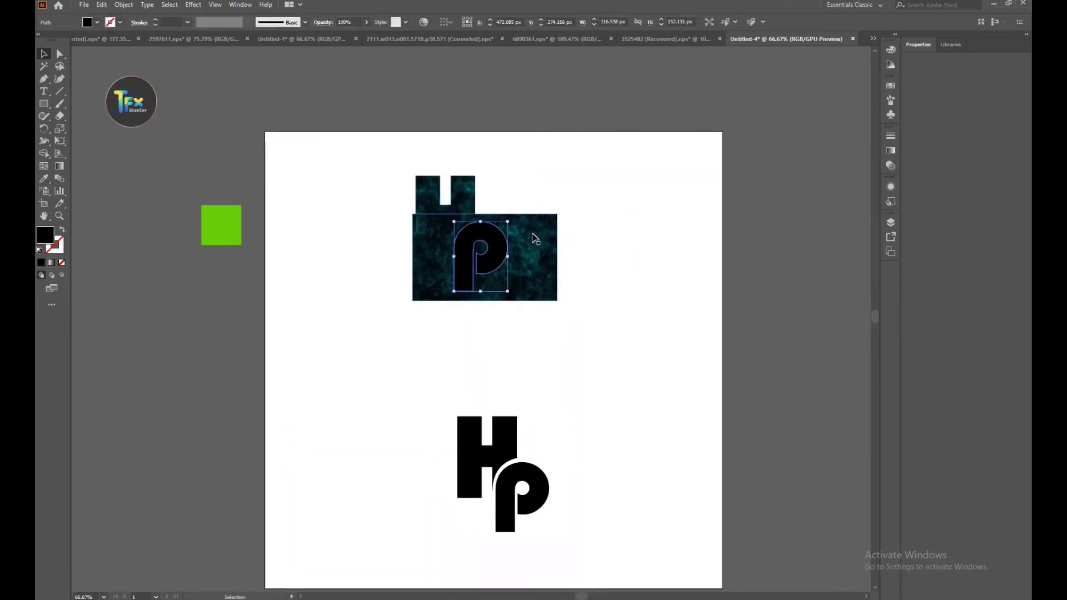
{"action": "right_click", "coordinate": [532, 233]}
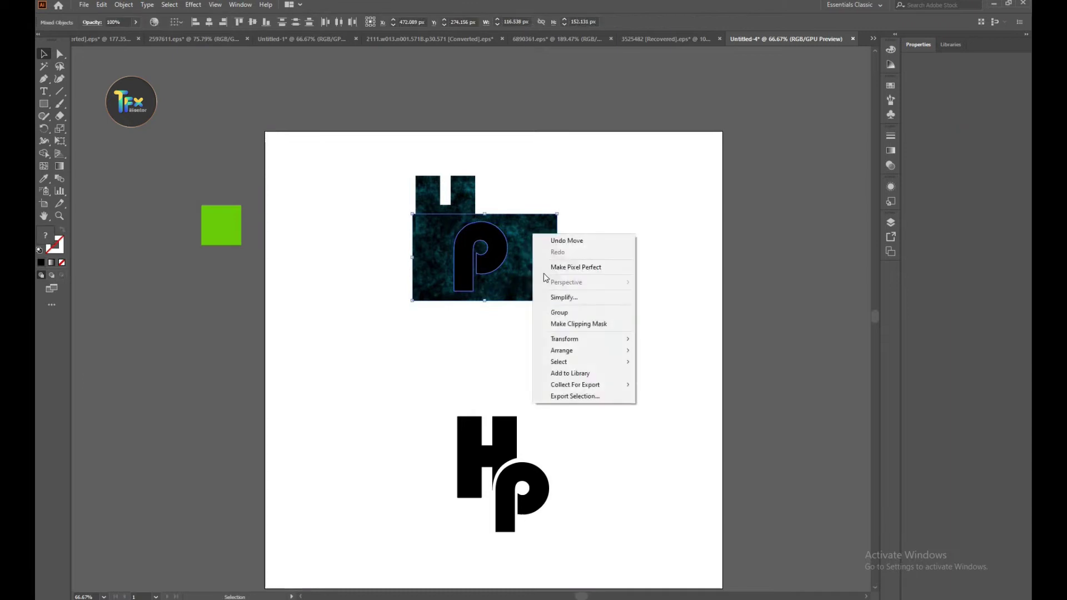
{"action": "left_click", "coordinate": [558, 325]}
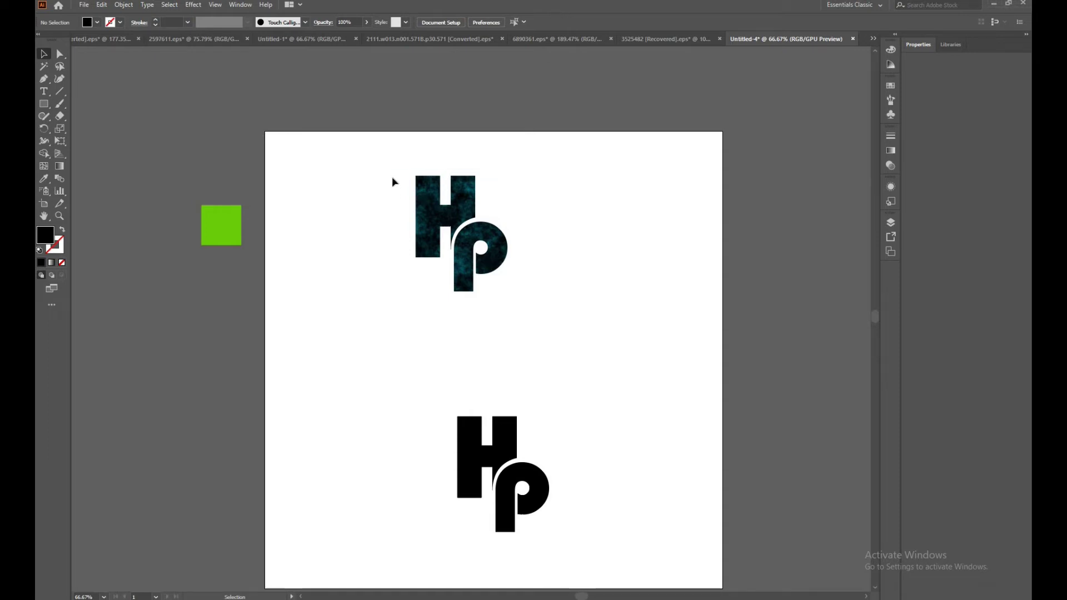
{"action": "key", "text": "ctrl+7"}
{"action": "right_click", "coordinate": [484, 237]}
{"action": "left_click", "coordinate": [521, 205]}
{"action": "left_click", "coordinate": [521, 201]}
Recolour the H and the p of the lower monogram with the green sampled from the square beside the artboard.
{"action": "scroll", "coordinate": [372, 349], "scroll_direction": "down", "scroll_amount": 1}
{"action": "scroll", "coordinate": [372, 348], "scroll_direction": "down", "scroll_amount": 1}
{"action": "left_click", "coordinate": [467, 375]}
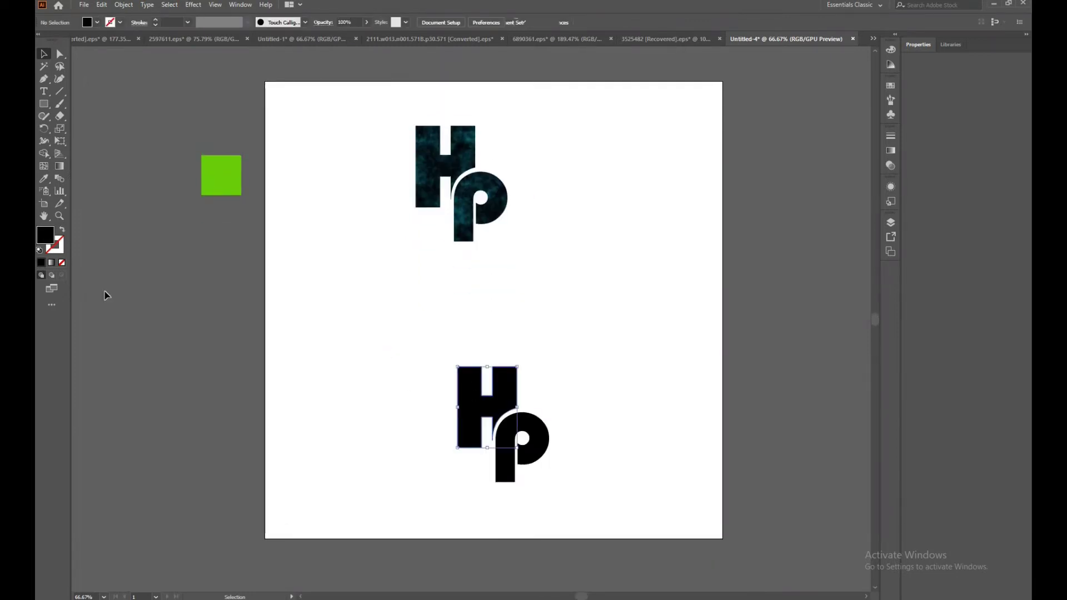
{"action": "left_click", "coordinate": [48, 179]}
{"action": "left_click", "coordinate": [235, 174]}
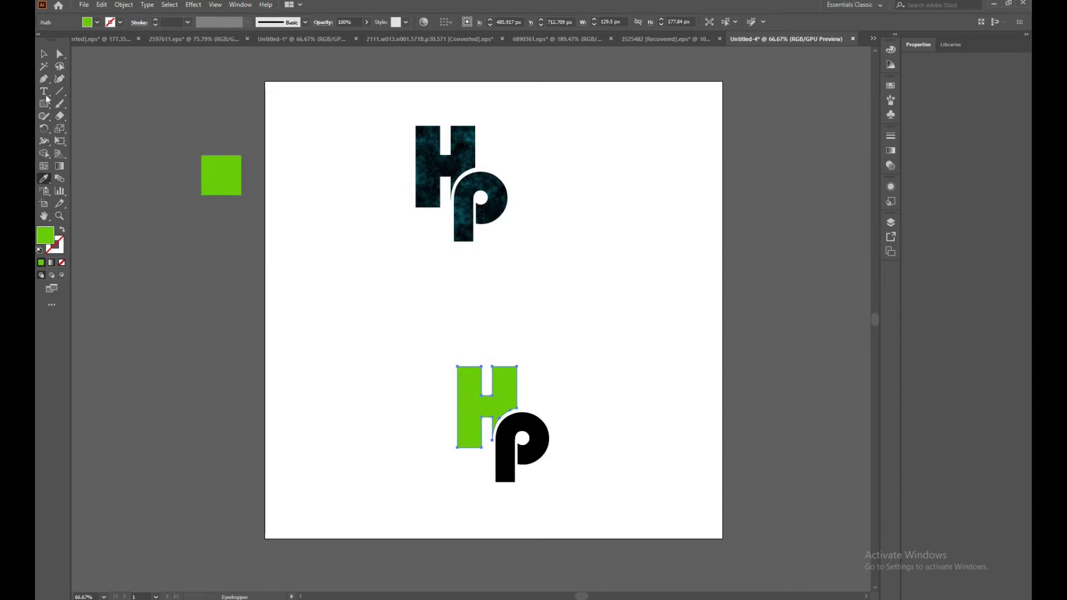
{"action": "left_click", "coordinate": [47, 56]}
{"action": "left_click", "coordinate": [508, 439]}
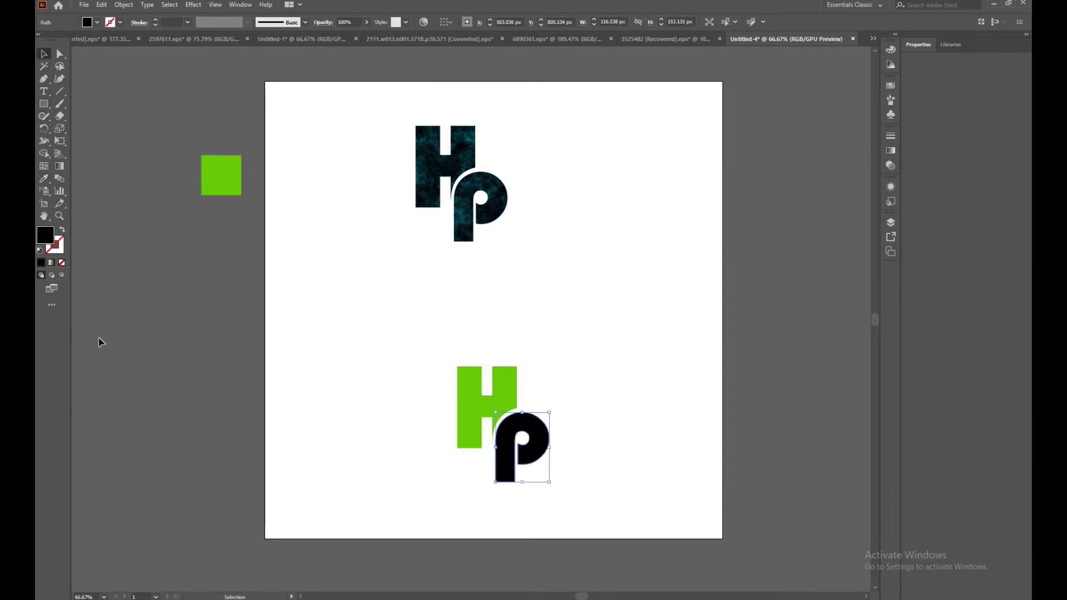
{"action": "left_click", "coordinate": [45, 178]}
{"action": "left_click", "coordinate": [222, 173]}
{"action": "left_click", "coordinate": [45, 53]}
{"action": "left_click", "coordinate": [447, 333]}
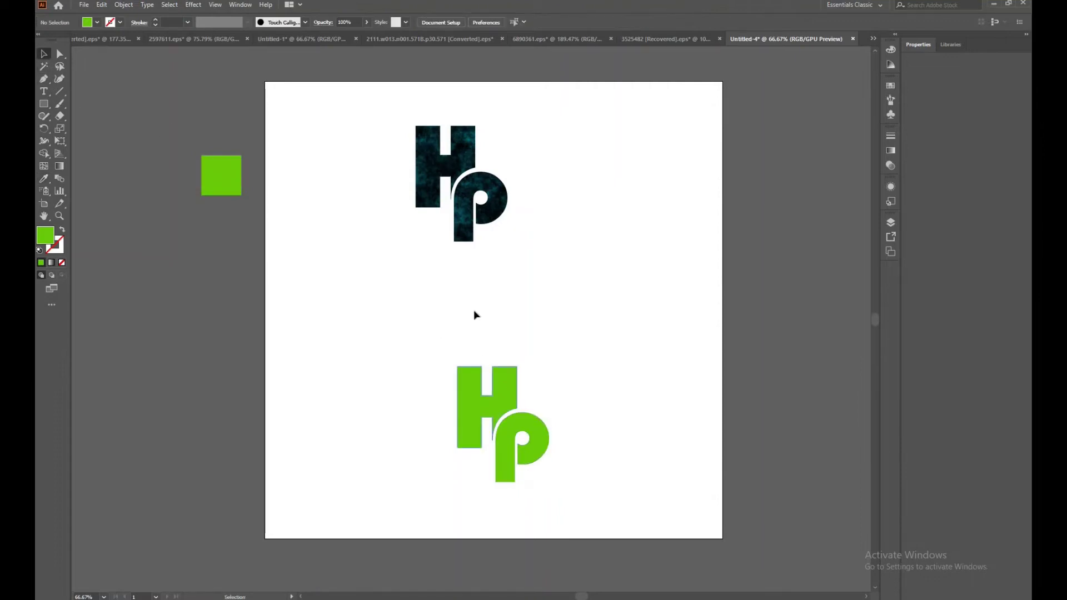
Move the green monogram up slightly on the artboard and delete the green sample square.
{"action": "left_click_drag", "start_coordinate": [437, 327], "coordinate": [522, 380]}
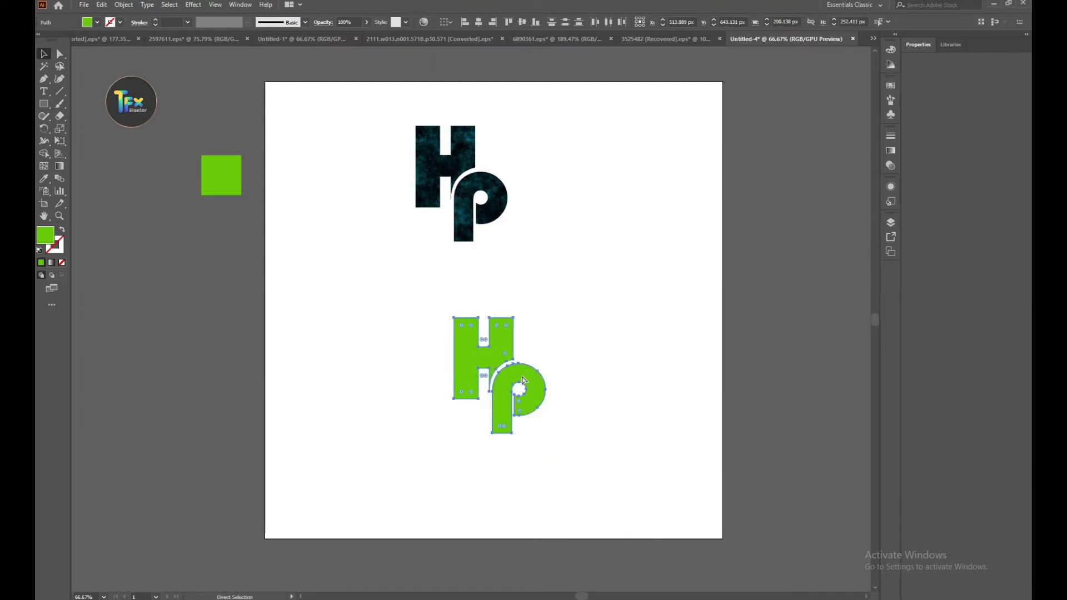
{"action": "key", "text": "ctrl+minus"}
{"action": "left_click", "coordinate": [333, 214]}
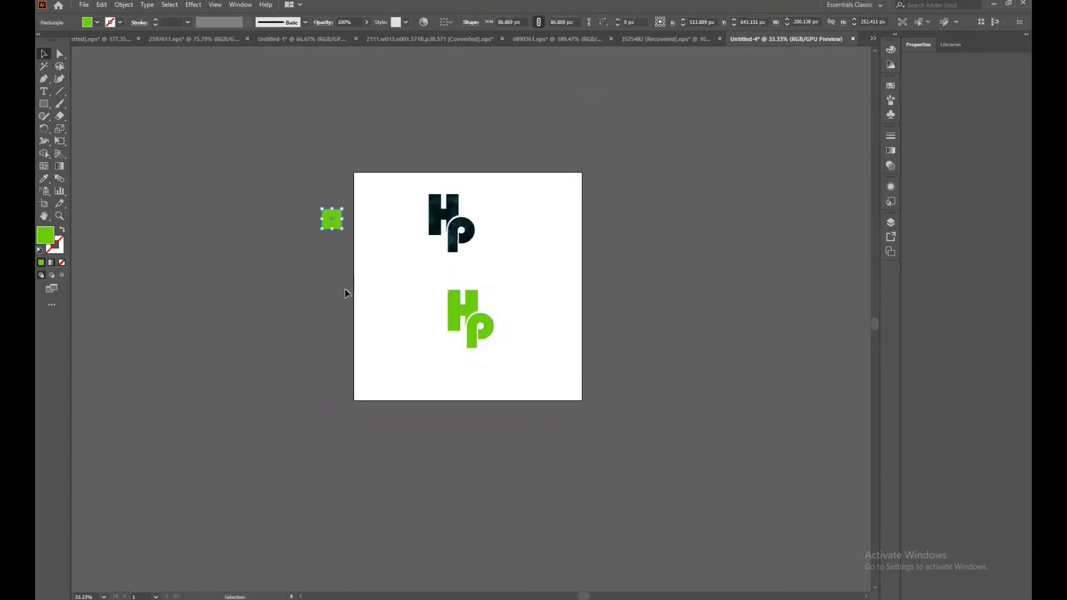
{"action": "key", "text": "Delete"}
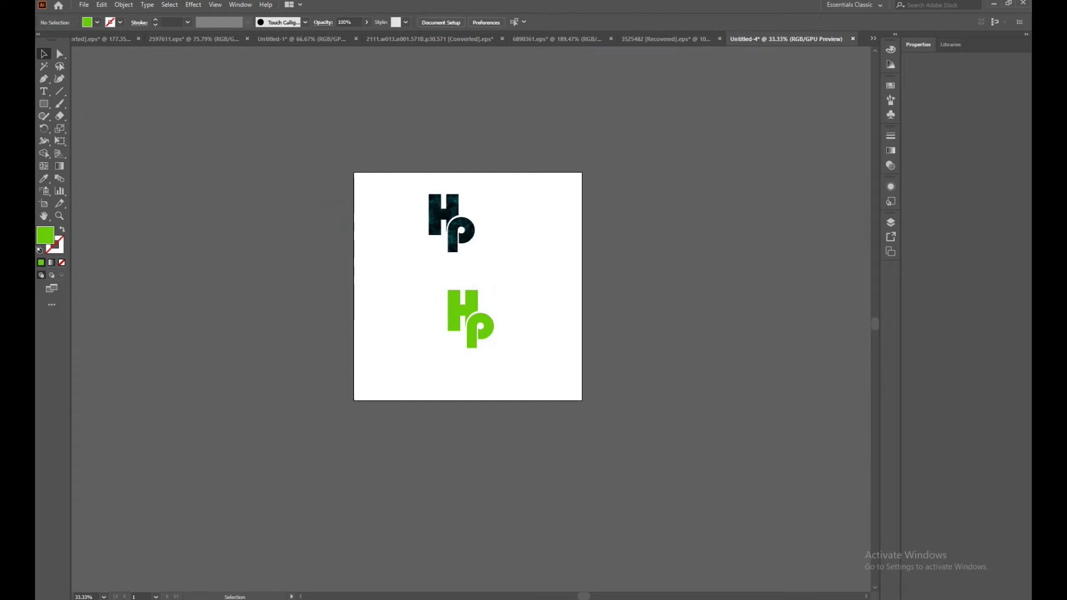
Draw a 1000 × 500 px rectangle over the artboard's upper half and fill it with black, 000000.
{"action": "left_click", "coordinate": [43, 105]}
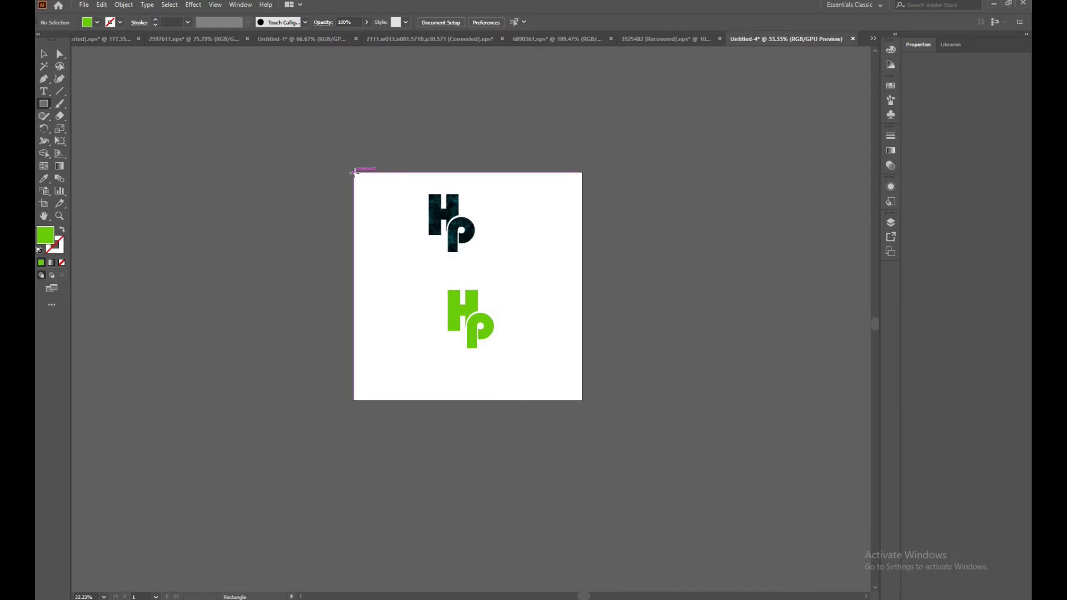
{"action": "mouse_move", "coordinate": [355, 173]}
{"action": "left_mouse_down"}
{"action": "mouse_move", "coordinate": [431, 242]}
{"action": "mouse_move", "coordinate": [581, 287]}
{"action": "left_mouse_up"}
{"action": "left_click", "coordinate": [43, 53]}
{"action": "double_click", "coordinate": [45, 234]}
{"action": "left_click_drag", "start_coordinate": [664, 269], "coordinate": [603, 313]}
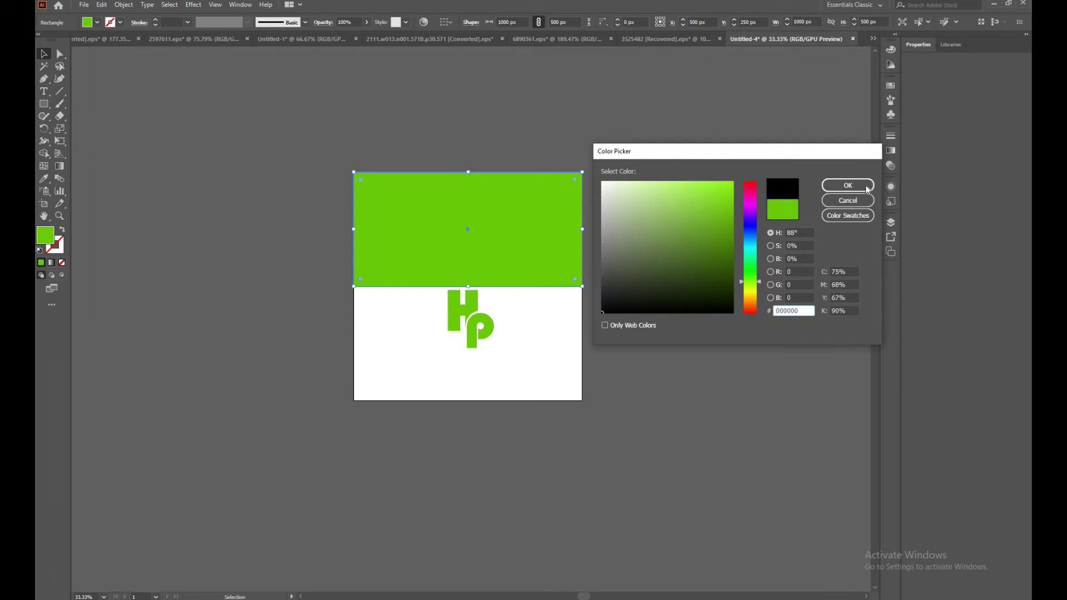
{"action": "left_click", "coordinate": [867, 190]}
Send the black rectangle behind the monograms and move it down onto the artboard's lower half.
{"action": "right_click", "coordinate": [475, 206]}
{"action": "mouse_move", "coordinate": [512, 384]}
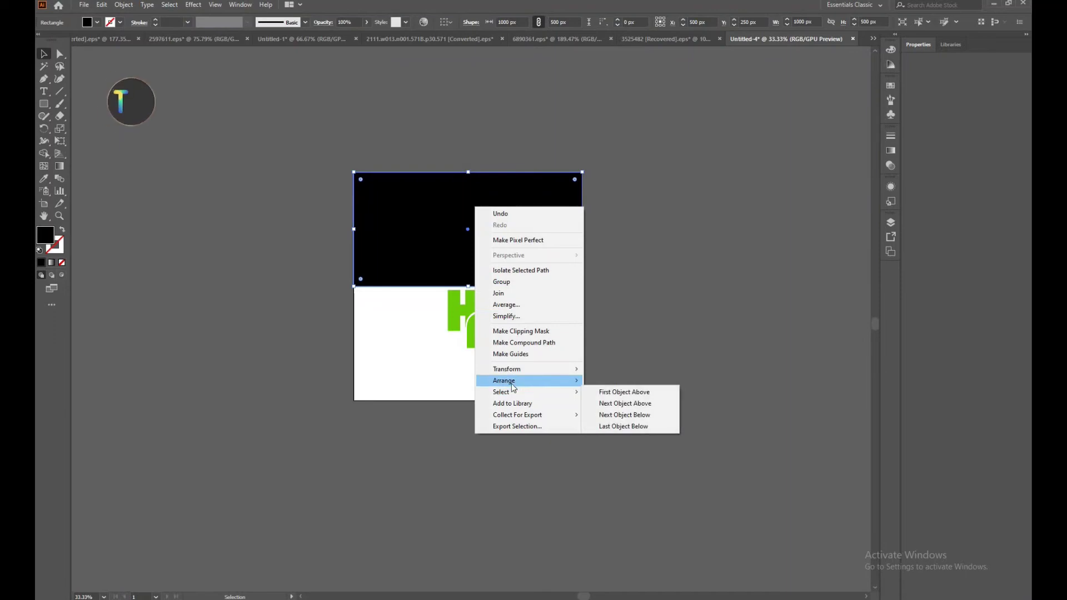
{"action": "left_click", "coordinate": [620, 415]}
{"action": "left_click_drag", "start_coordinate": [530, 217], "coordinate": [611, 285]}
{"action": "left_click", "coordinate": [634, 274]}
{"action": "scroll", "coordinate": [476, 386], "scroll_direction": "up", "scroll_amount": 1}
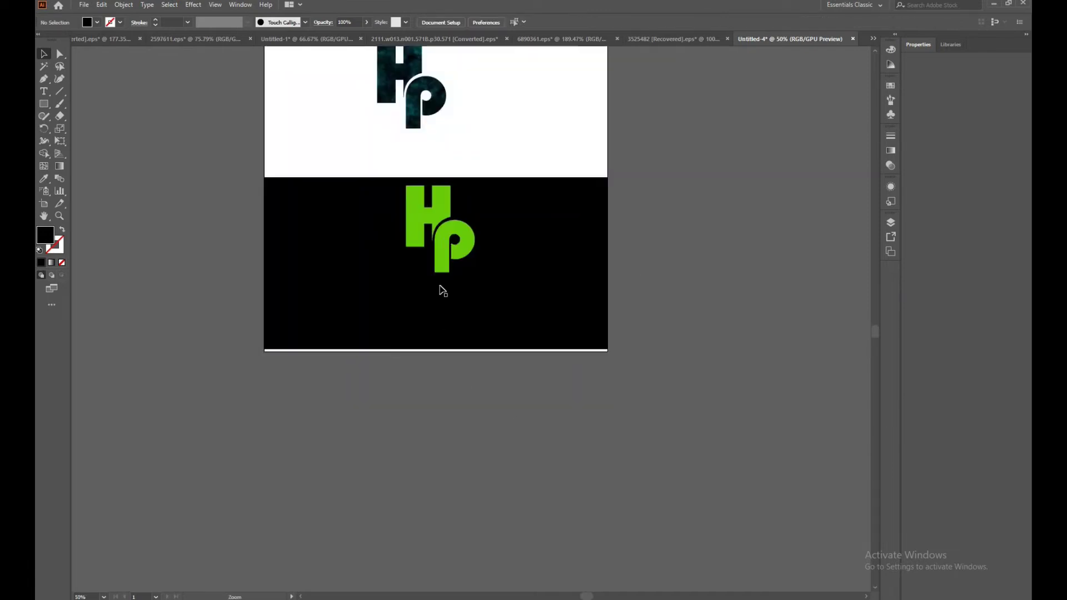
{"action": "scroll", "coordinate": [365, 305], "scroll_direction": "up", "scroll_amount": 1}
{"action": "left_click", "coordinate": [432, 290]}
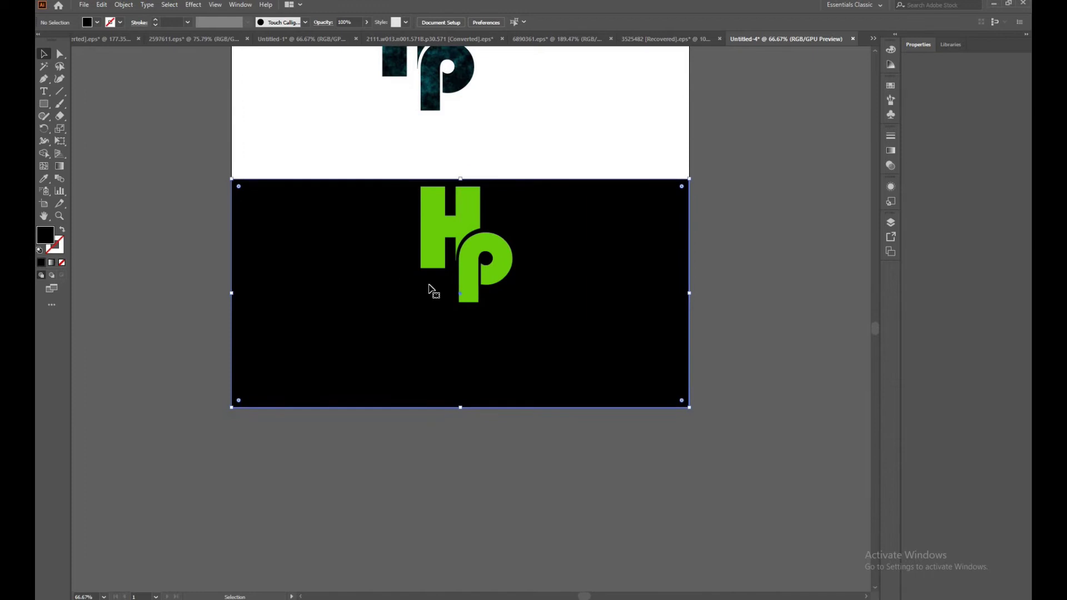
{"action": "left_click", "coordinate": [726, 281]}
{"action": "scroll", "coordinate": [708, 274], "scroll_direction": "up", "scroll_amount": 1}
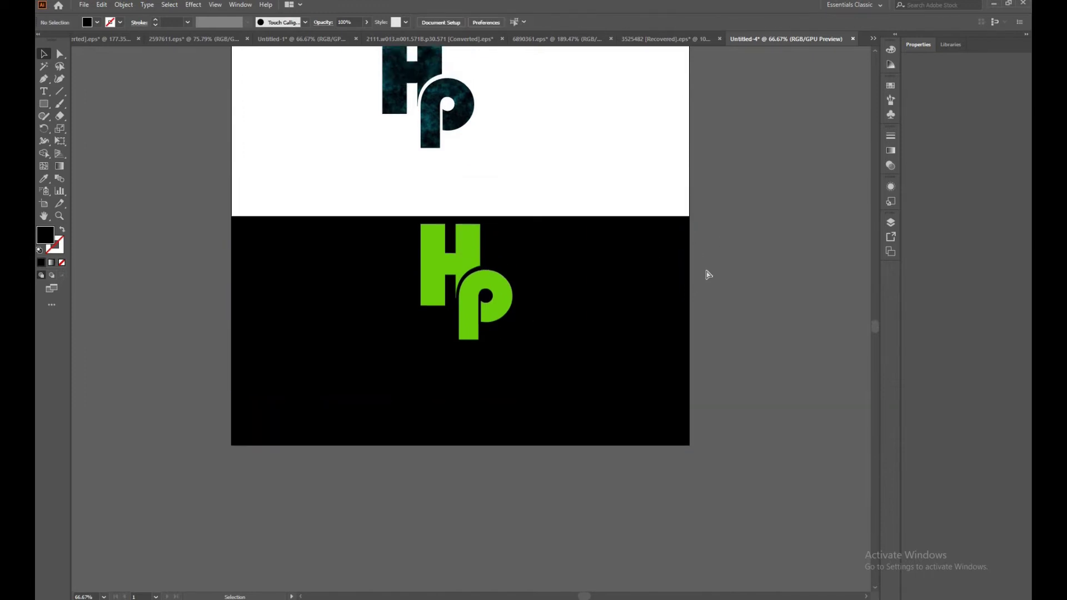
{"action": "key", "text": "ctrl+minus"}
{"action": "key", "text": "ctrl+minus"}
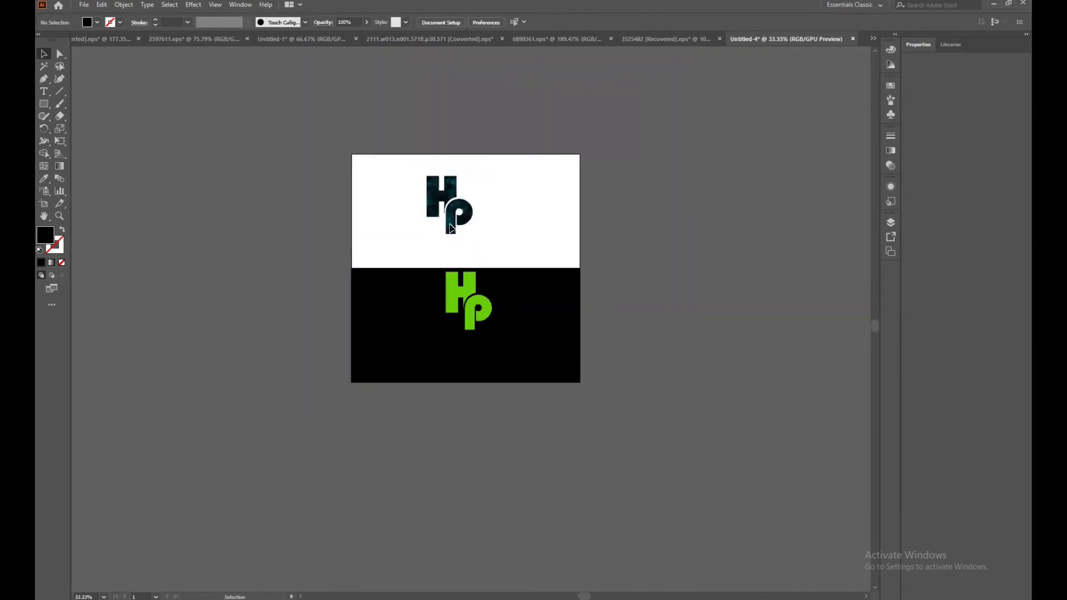
{"action": "left_click", "coordinate": [372, 293]}
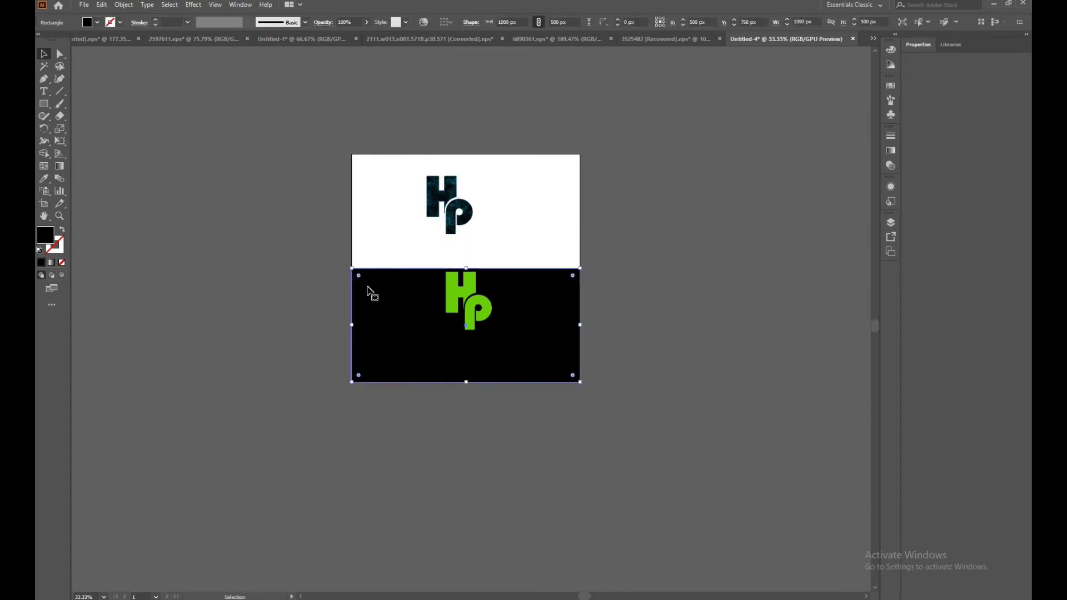
{"action": "key", "text": "a"}
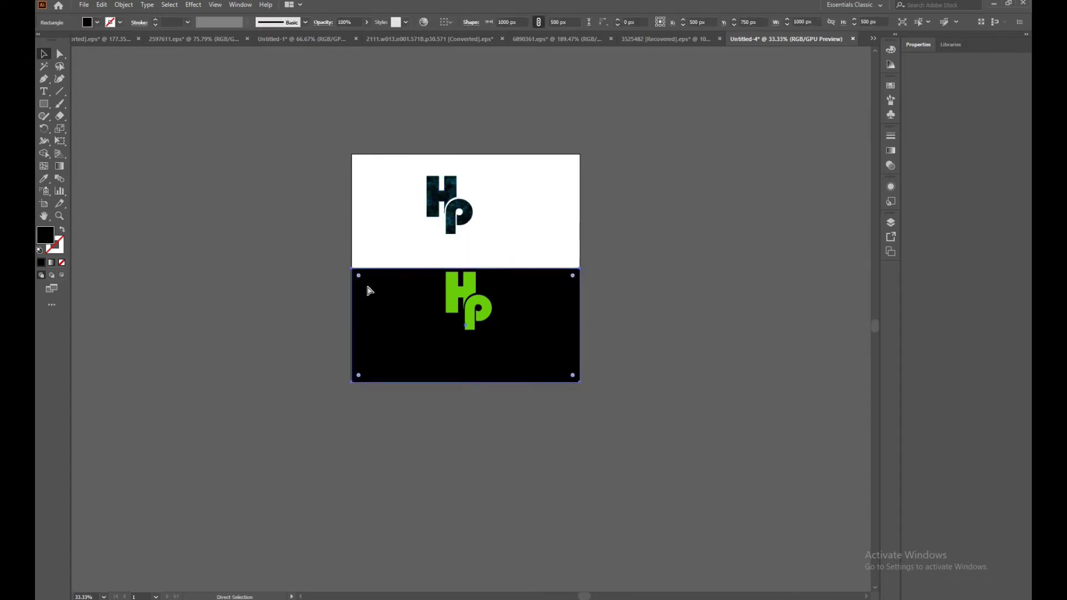
{"action": "left_click", "coordinate": [413, 252]}
{"action": "key", "text": "v"}
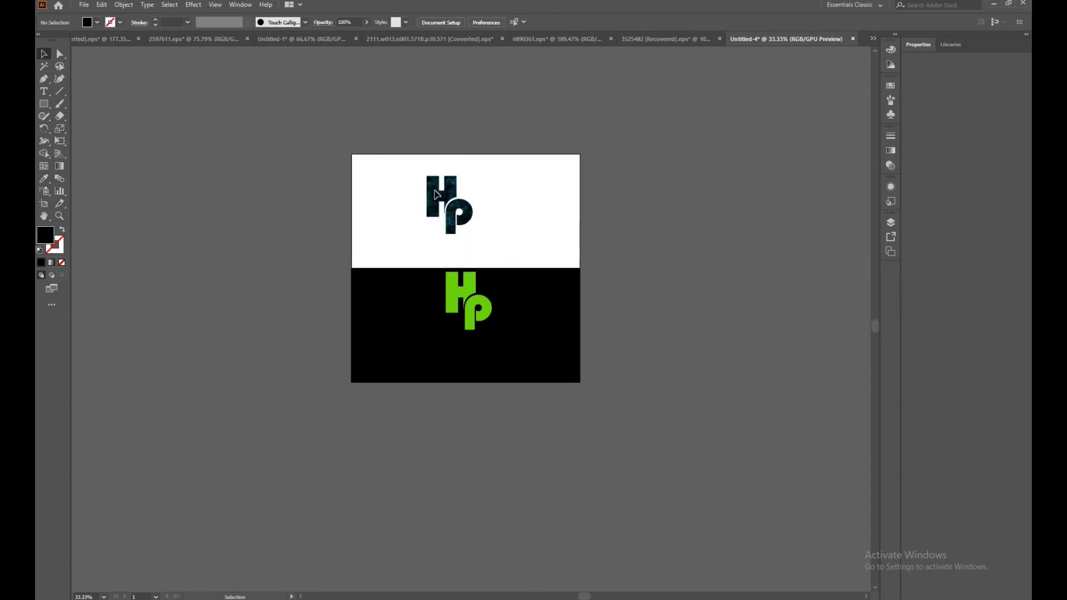
{"action": "left_click", "coordinate": [475, 229]}
{"action": "left_click", "coordinate": [202, 138]}
Add the text "Hp LoGo" below the textured monogram on the white half.
{"action": "left_click", "coordinate": [44, 92]}
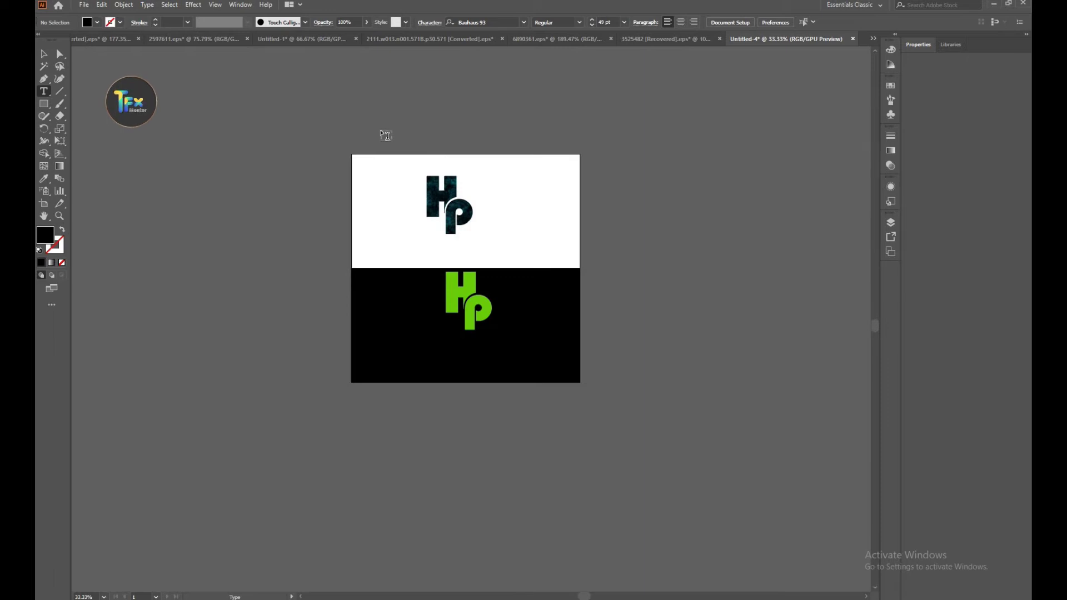
{"action": "left_click", "coordinate": [417, 289]}
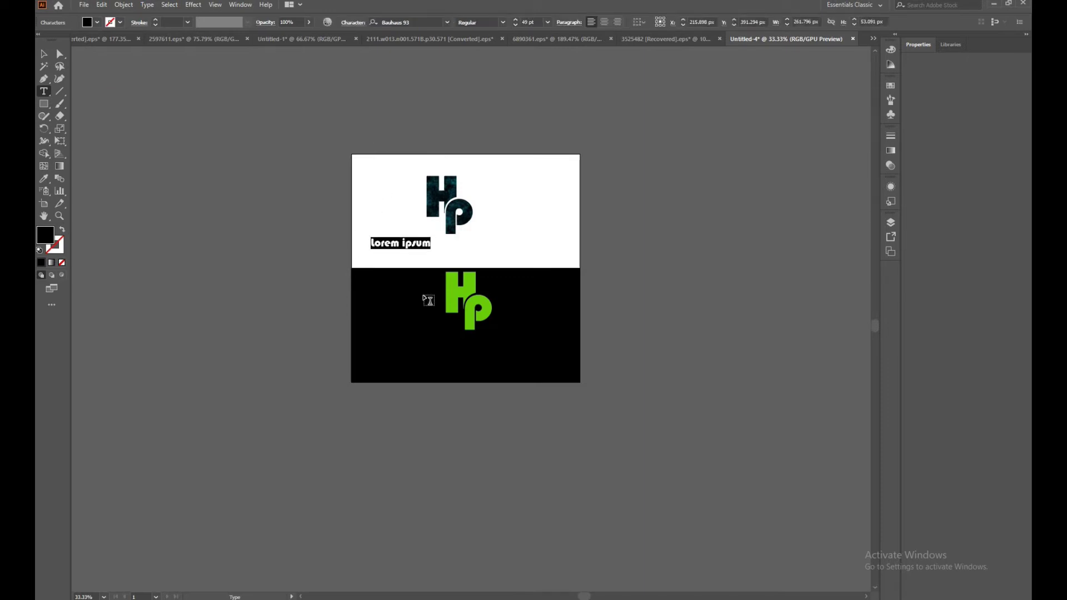
{"action": "type", "text": "Hp"}
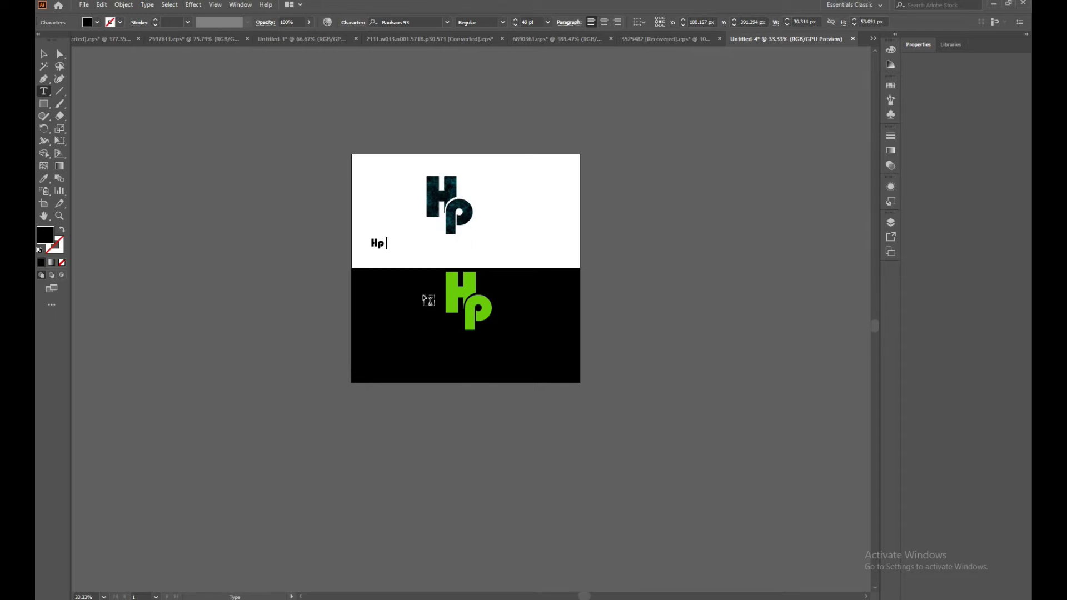
{"action": "type", "text": " logo"}
{"action": "type", "text": "Lo"}
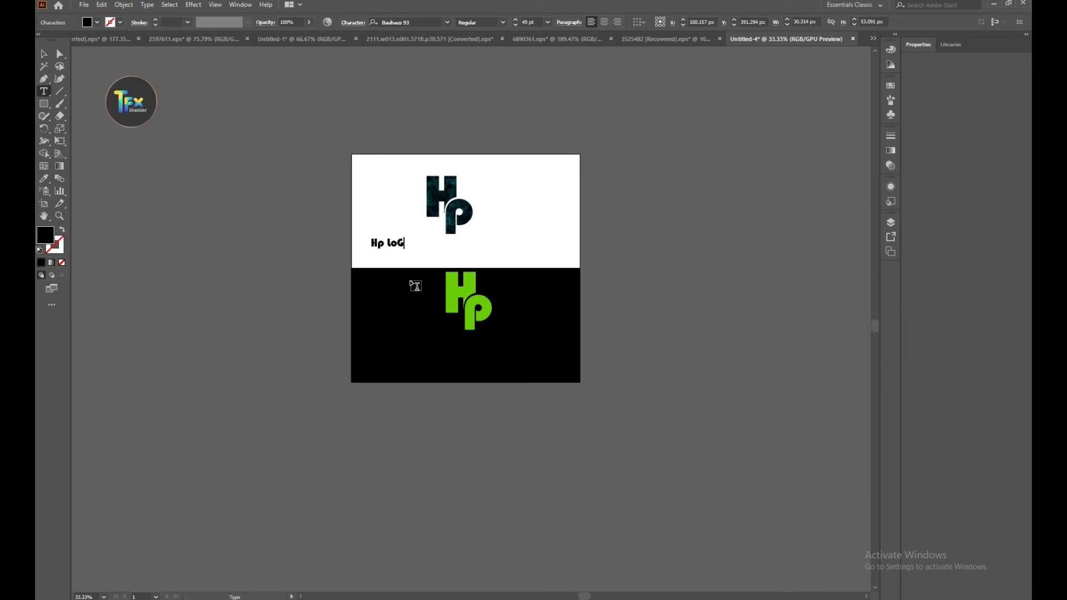
{"action": "type", "text": "Go"}
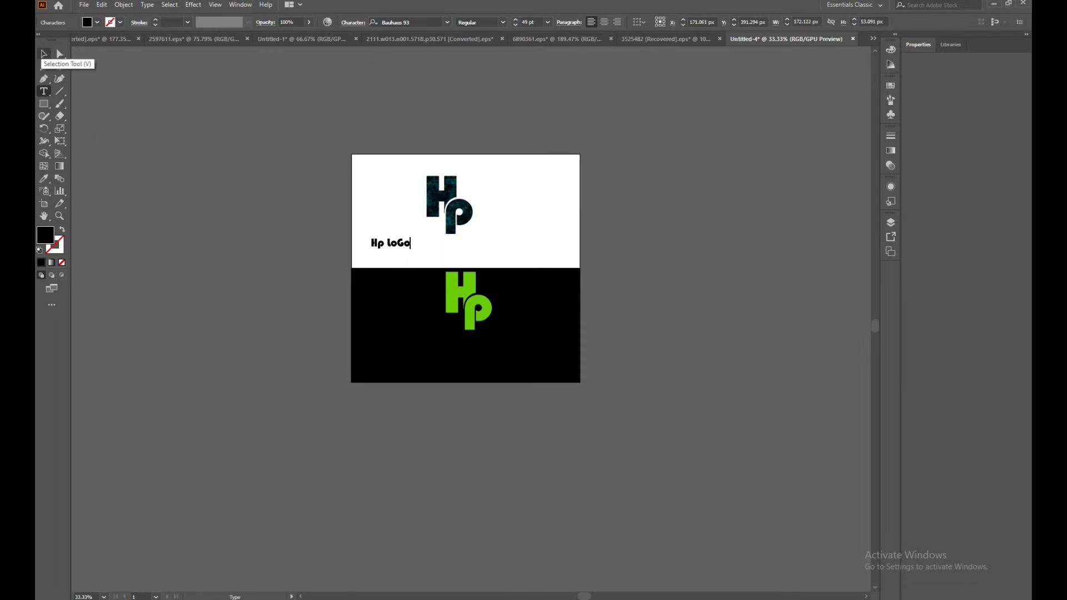
{"action": "left_click", "coordinate": [43, 54]}
Set the "Hp LoGo" text in Li Zahir Rayhan Unicode and enlarge it to about 84 pt.
{"action": "left_click", "coordinate": [436, 260]}
{"action": "left_click_drag", "start_coordinate": [439, 259], "coordinate": [264, 258]}
{"action": "left_click", "coordinate": [447, 22]}
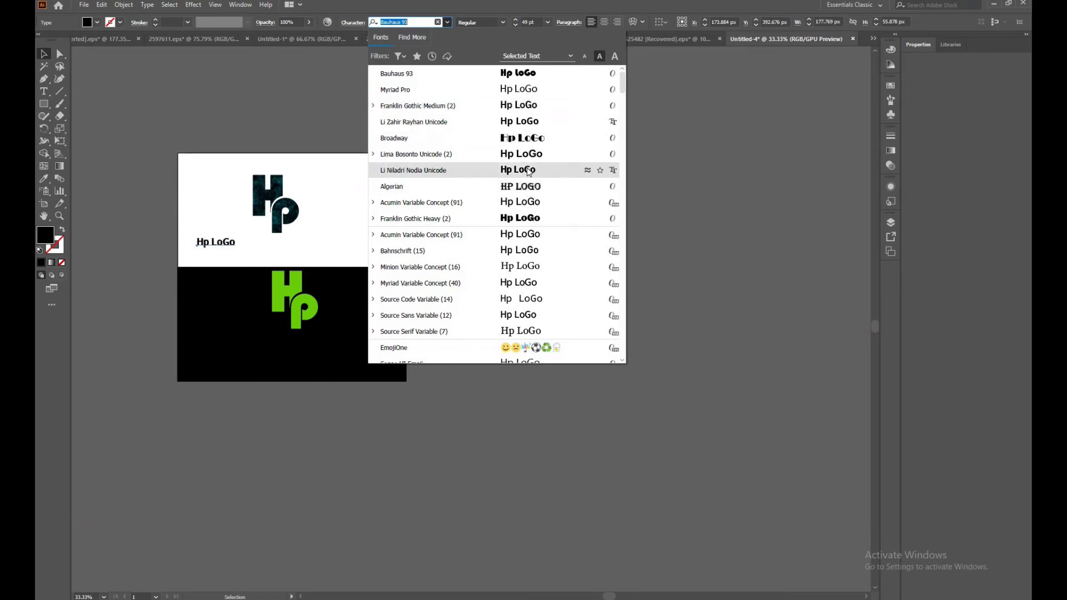
{"action": "left_click", "coordinate": [529, 122]}
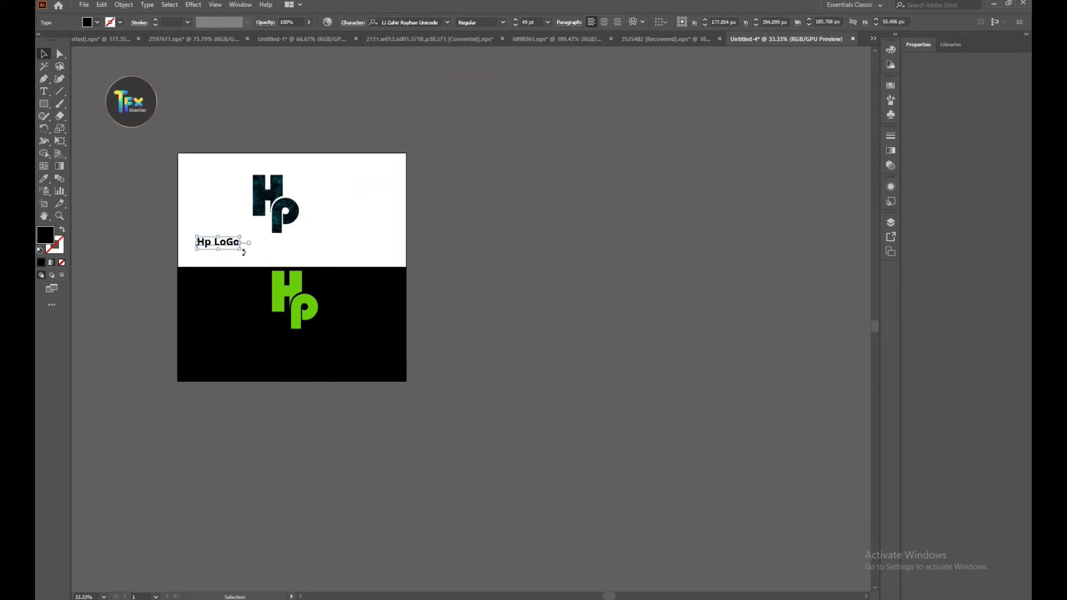
{"action": "left_click_drag", "start_coordinate": [242, 250], "coordinate": [284, 257]}
Shift the "Hp LoGo" text to the right until it is centred beneath the textured monogram.
{"action": "key", "text": "Right"}
{"action": "key", "text": "Right"}
{"action": "key", "text": "Right"}
{"action": "key", "text": "Right"}
{"action": "key", "text": "Right"}
{"action": "key", "text": "Right"}
{"action": "key", "text": "Right"}
{"action": "key", "text": "Right"}
{"action": "key", "text": "Right"}
{"action": "key", "text": "Right"}
{"action": "key", "text": "Right"}
{"action": "key", "text": "Right"}
{"action": "key", "text": "Right"}
{"action": "key", "text": "Right"}
{"action": "key", "text": "Right"}
{"action": "key", "text": "Right"}
{"action": "key", "text": "Right"}
{"action": "key", "text": "Right"}
{"action": "key", "text": "Right"}
{"action": "key", "text": "Right"}
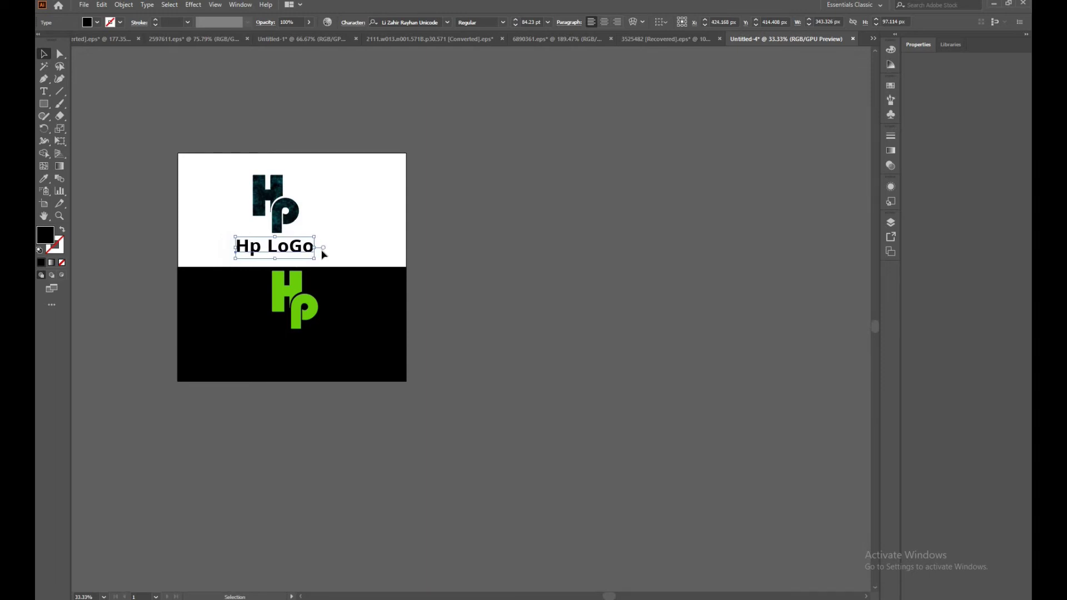
{"action": "key", "text": "Left"}
{"action": "key", "text": "Left"}
{"action": "key", "text": "Left"}
{"action": "key", "text": "Left"}
{"action": "key", "text": "ctrl+h"}
{"action": "left_click", "coordinate": [336, 207]}
Move the textured monogram and its text together to the horizontal centre of the white half, slightly higher up.
{"action": "left_click_drag", "start_coordinate": [225, 168], "coordinate": [321, 260]}
{"action": "left_click_drag", "start_coordinate": [284, 218], "coordinate": [301, 211]}
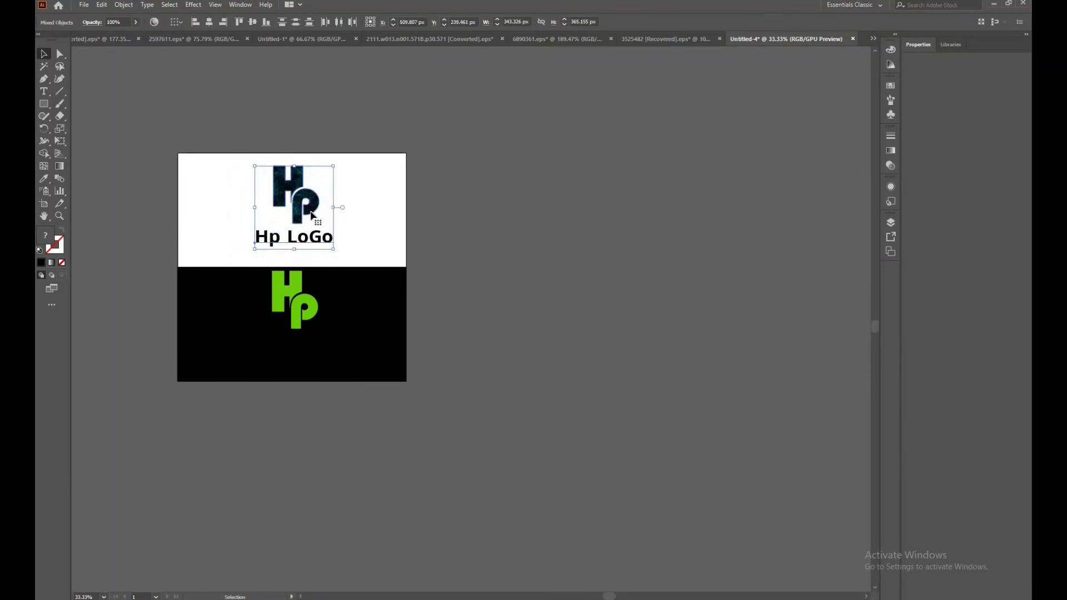
{"action": "key", "text": "Left"}
{"action": "key", "text": "Left"}
{"action": "key", "text": "Left"}
{"action": "key", "text": "Left"}
{"action": "key", "text": "Left"}
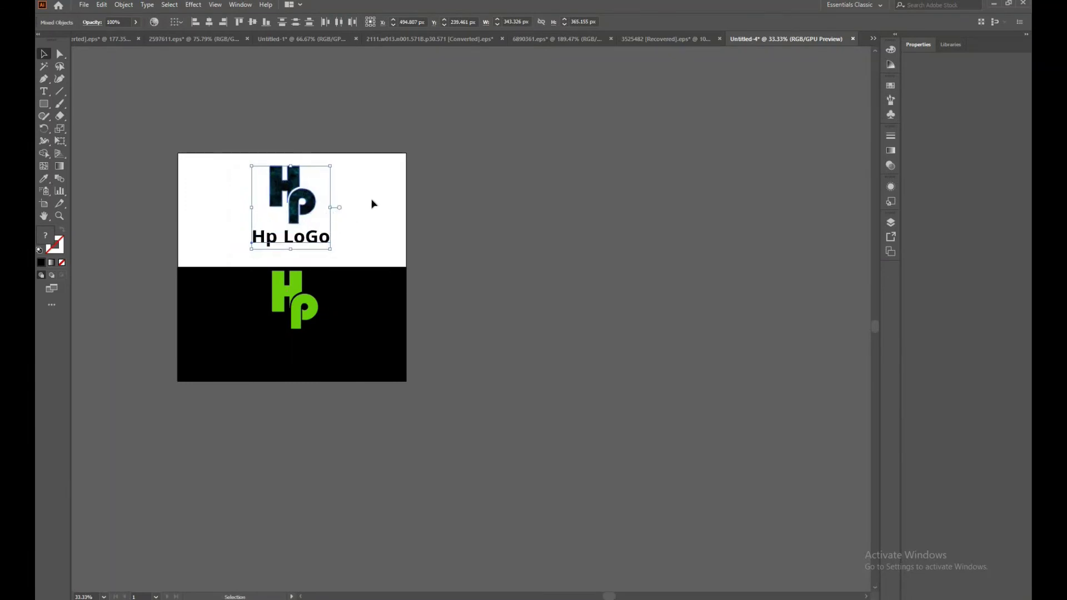
{"action": "key", "text": "Down"}
{"action": "key", "text": "Down"}
{"action": "key", "text": "Down"}
{"action": "left_click", "coordinate": [362, 141]}
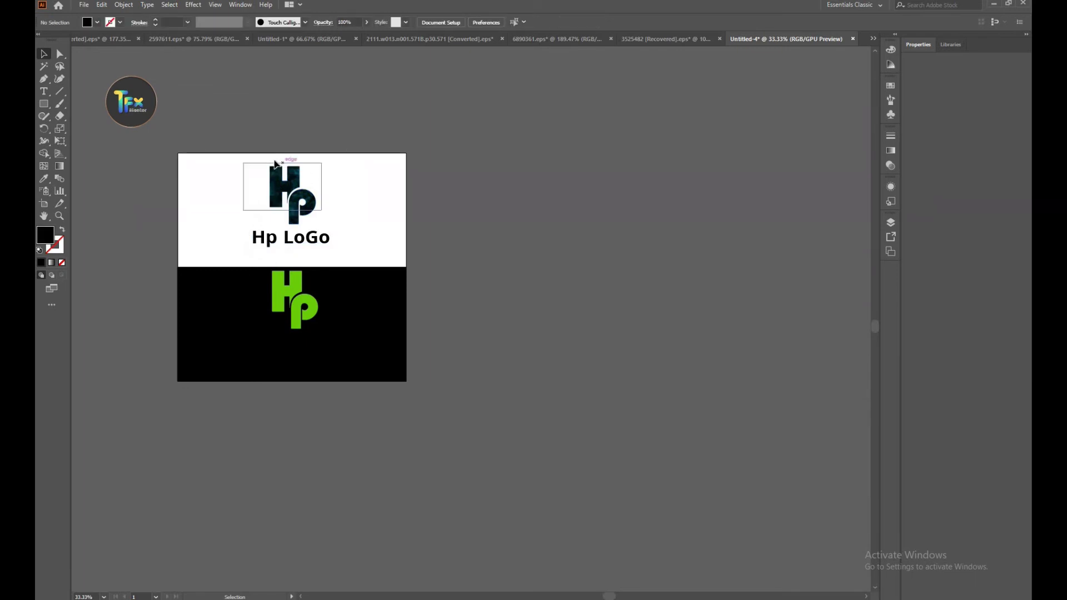
Nudge the textured monogram down a little, closer to its text.
{"action": "left_click", "coordinate": [315, 216]}
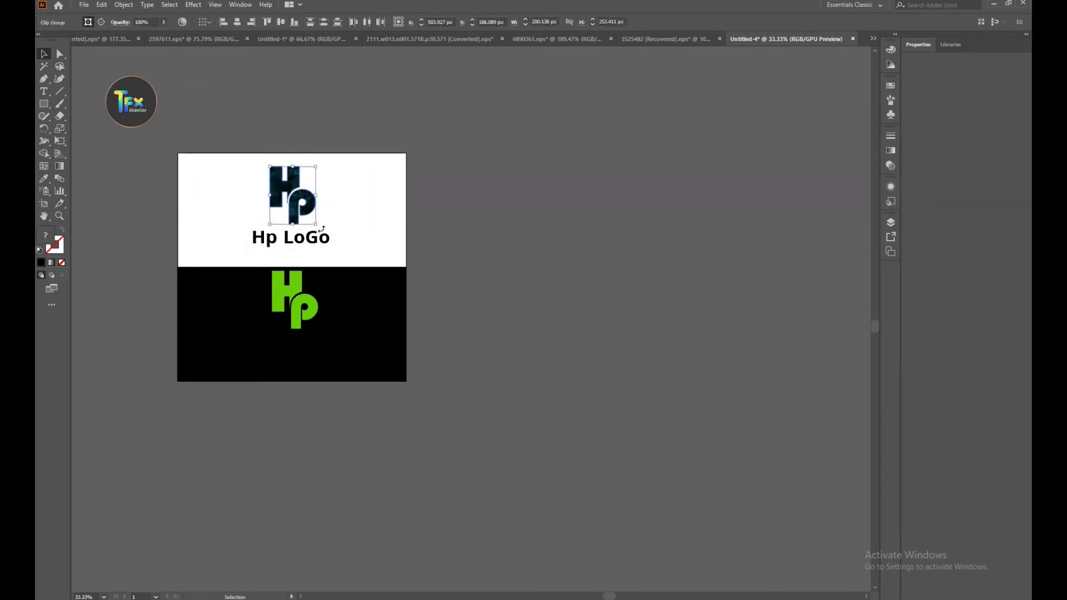
{"action": "key", "text": "Down"}
{"action": "key", "text": "Down"}
{"action": "left_click", "coordinate": [333, 197]}
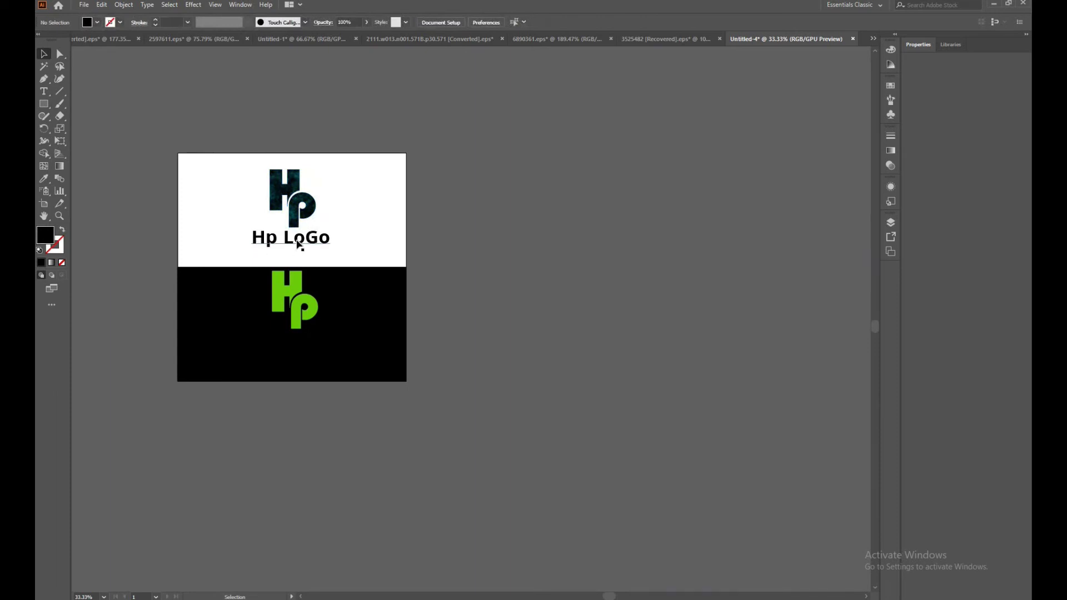
Duplicate the "Hp LoGo" text below the green monogram and colour the copy white by sampling the white background.
{"action": "left_click_drag", "start_coordinate": [301, 245], "coordinate": [300, 359]}
{"action": "left_click", "coordinate": [44, 178]}
{"action": "left_click", "coordinate": [233, 203]}
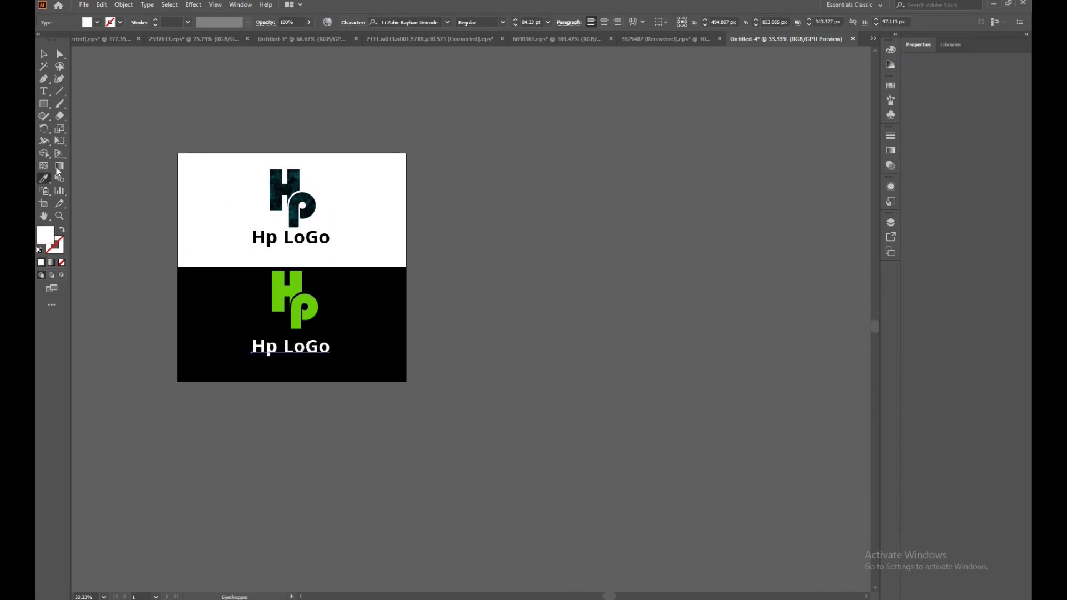
{"action": "left_click", "coordinate": [45, 54]}
{"action": "left_click", "coordinate": [366, 136]}
Nudge the white text slightly up and right, and move the green monogram down closer to it.
{"action": "left_click", "coordinate": [320, 359]}
{"action": "key", "text": "Up"}
{"action": "key", "text": "Right"}
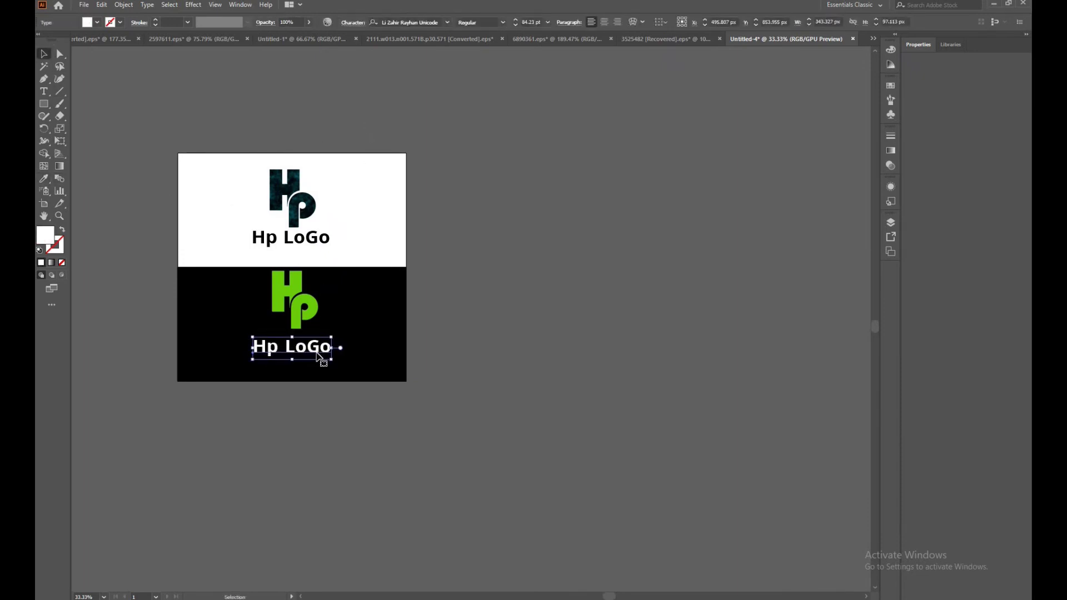
{"action": "left_click", "coordinate": [454, 233]}
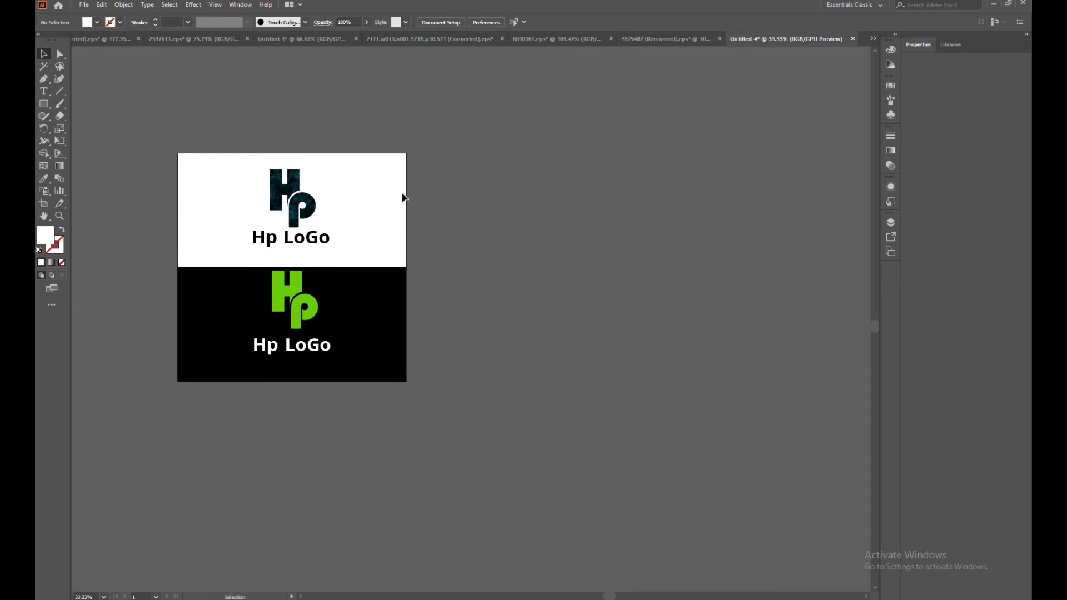
{"action": "left_click", "coordinate": [311, 322]}
{"action": "key", "text": "shift+Down"}
{"action": "key", "text": "shift+Down"}
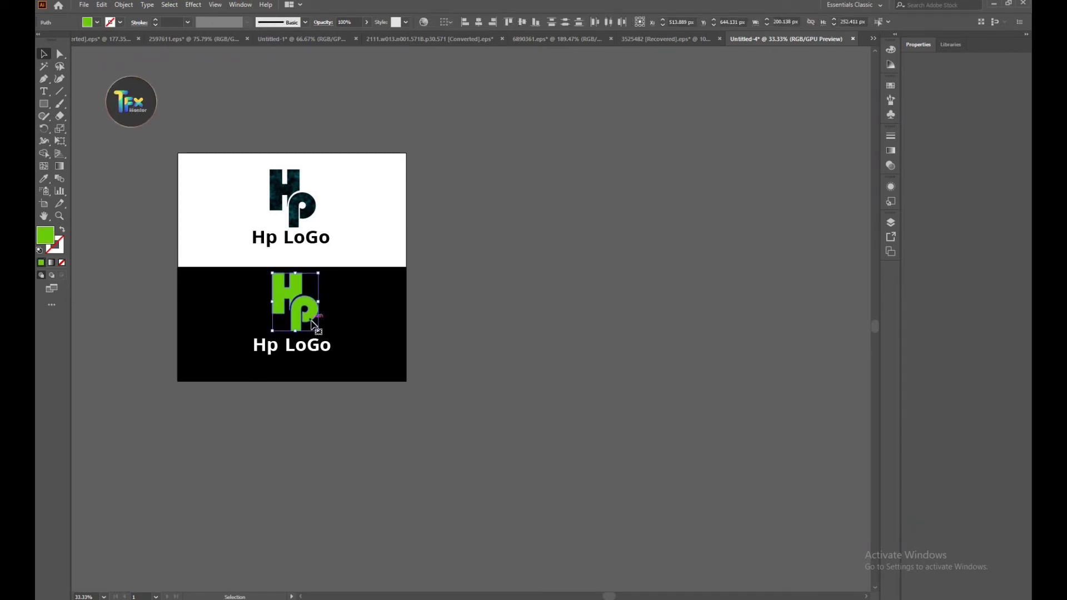
{"action": "left_click", "coordinate": [296, 181]}
{"action": "left_click_drag", "start_coordinate": [245, 165], "coordinate": [318, 216]}
{"action": "key", "text": "a"}
{"action": "left_click", "coordinate": [300, 263]}
{"action": "left_click", "coordinate": [290, 253]}
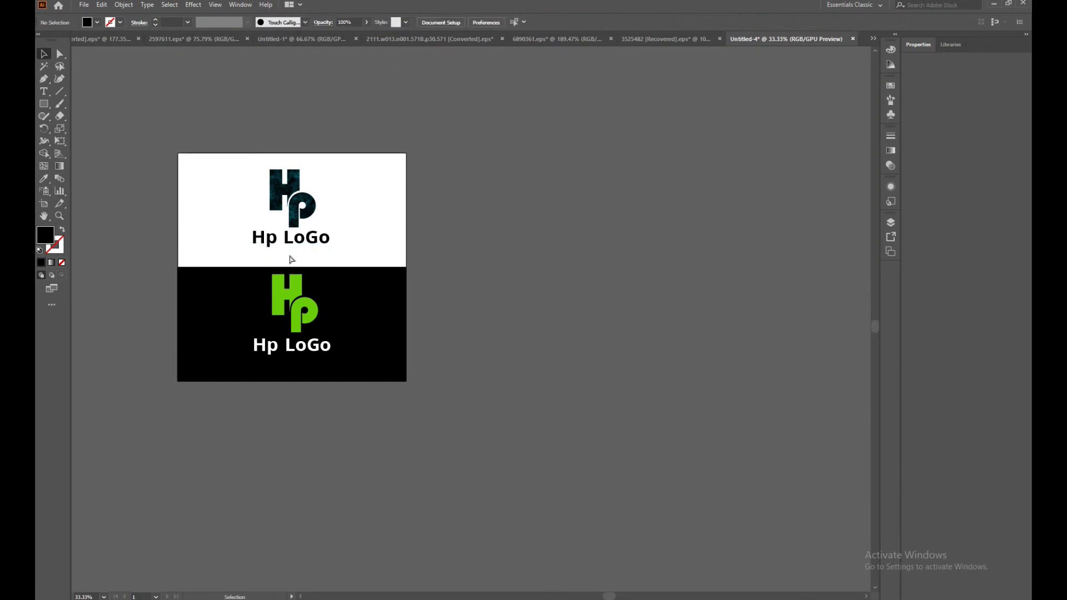
Start a Drop Shadow effect on the textured monogram in the white half, with the preview switched on.
{"action": "left_click", "coordinate": [287, 231], "text": "ctrl"}
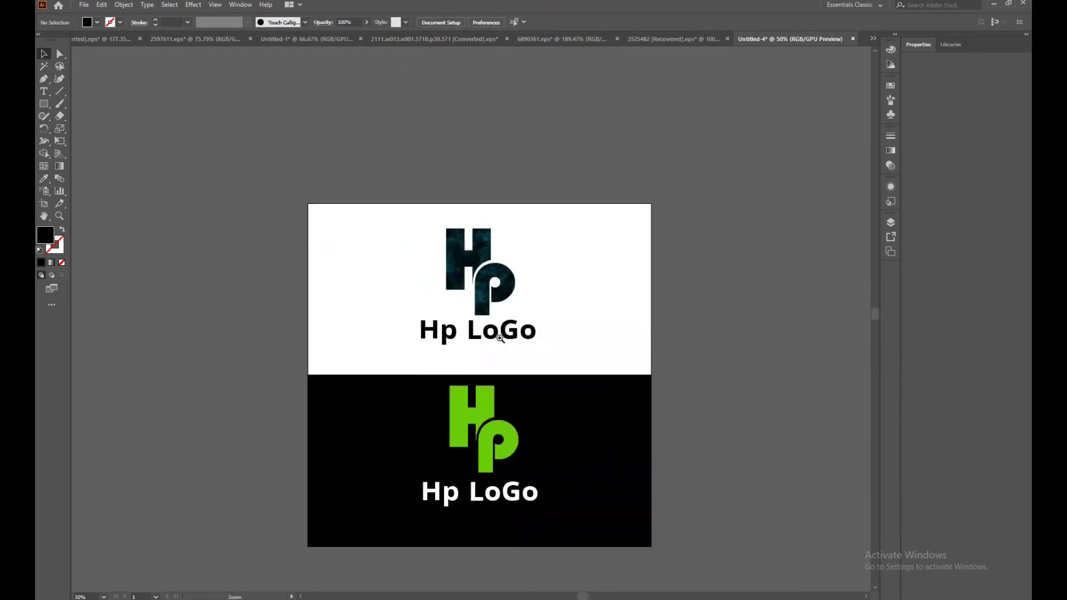
{"action": "left_click_drag", "start_coordinate": [506, 315], "coordinate": [494, 255]}
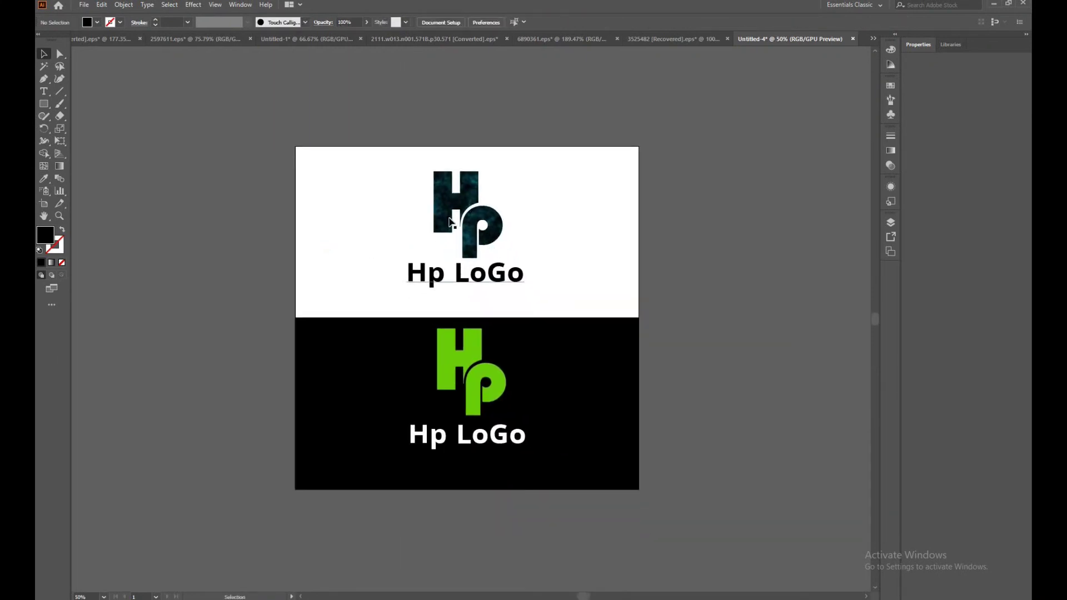
{"action": "left_click", "coordinate": [466, 228]}
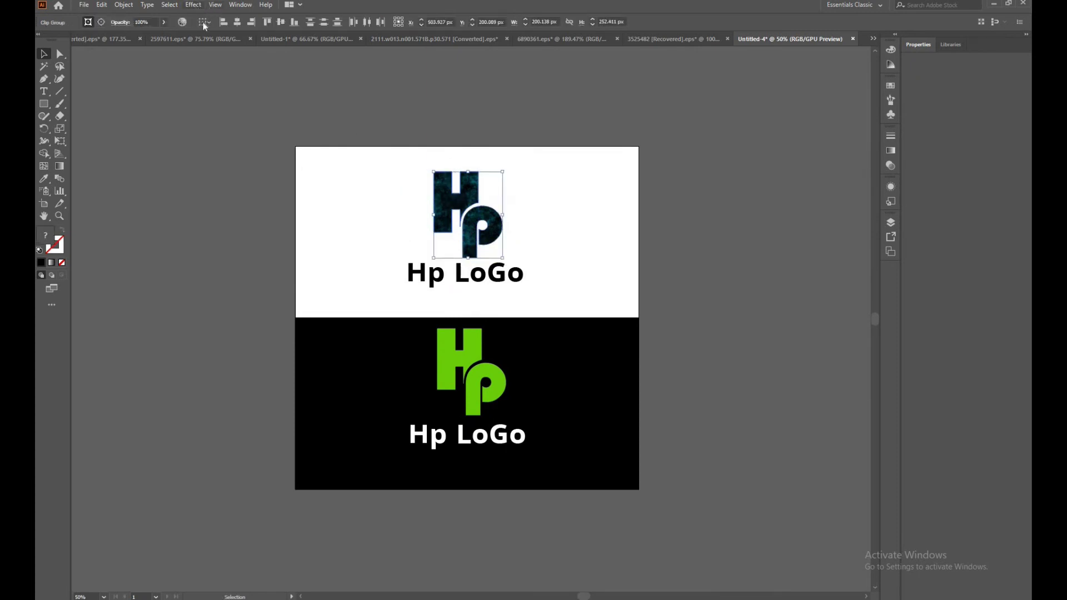
{"action": "left_click", "coordinate": [193, 5]}
{"action": "mouse_move", "coordinate": [234, 123]}
{"action": "left_click", "coordinate": [333, 124]}
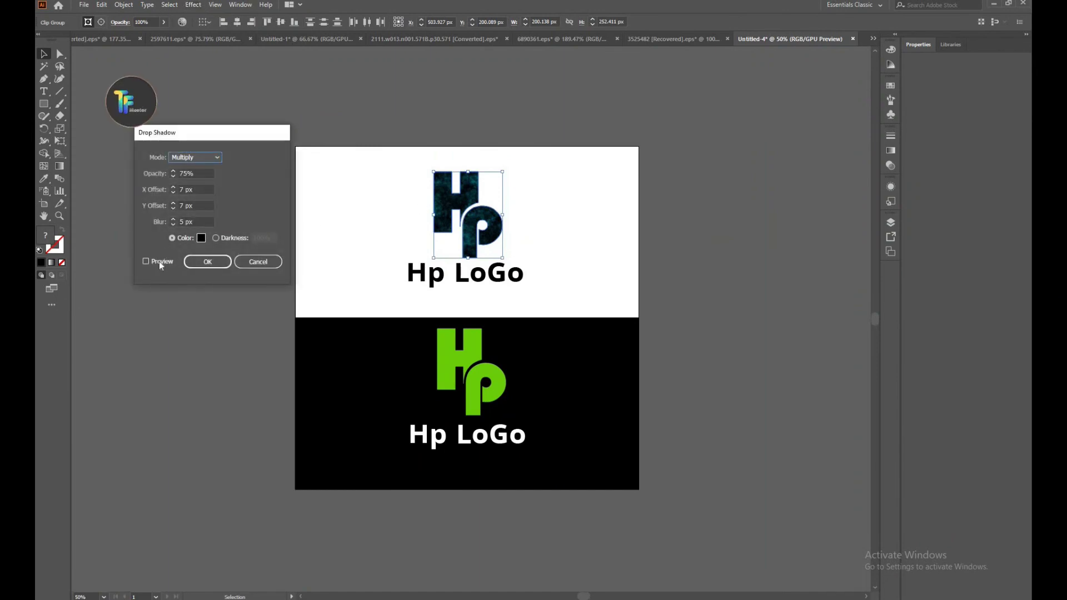
{"action": "left_click", "coordinate": [159, 262]}
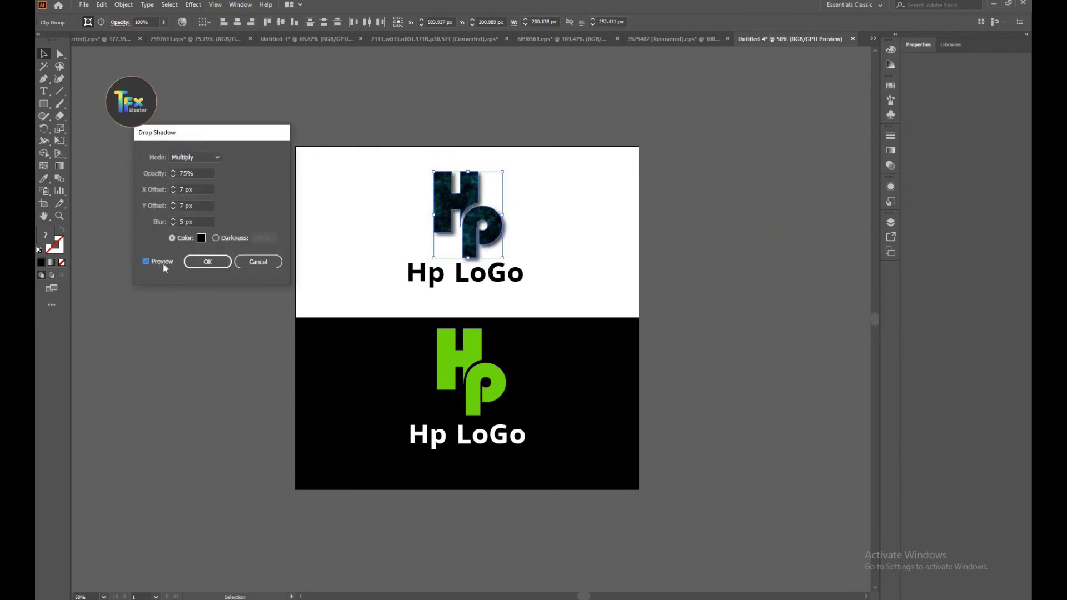
Lower the monogram's drop shadow opacity to 29%, apply the effect and deselect the monogram.
{"action": "left_click", "coordinate": [173, 176]}
{"action": "left_click", "coordinate": [173, 176]}
{"action": "left_click", "coordinate": [174, 176]}
{"action": "left_click", "coordinate": [173, 177]}
{"action": "left_click", "coordinate": [173, 177]}
{"action": "left_click", "coordinate": [174, 176]}
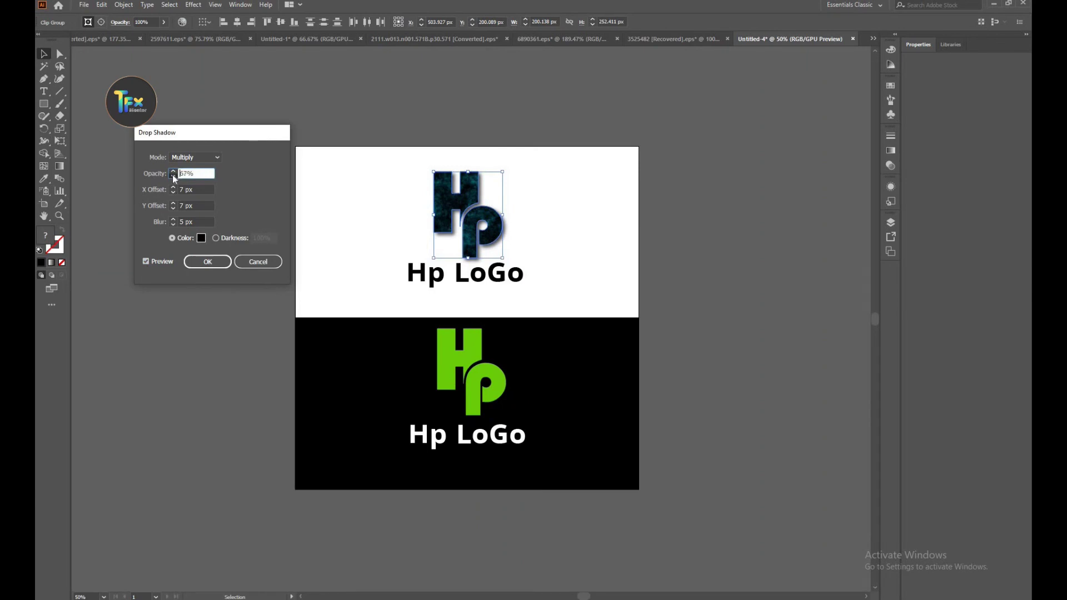
{"action": "left_click", "coordinate": [174, 177]}
{"action": "left_click", "coordinate": [173, 177]}
{"action": "left_click", "coordinate": [173, 177]}
{"action": "left_click", "coordinate": [173, 177]}
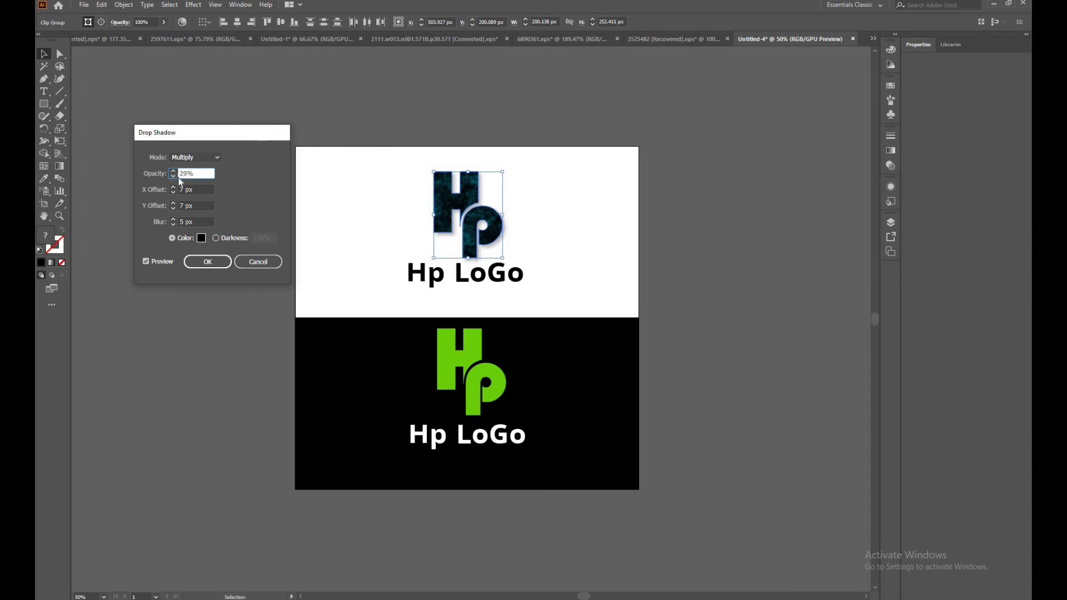
{"action": "left_click", "coordinate": [208, 262]}
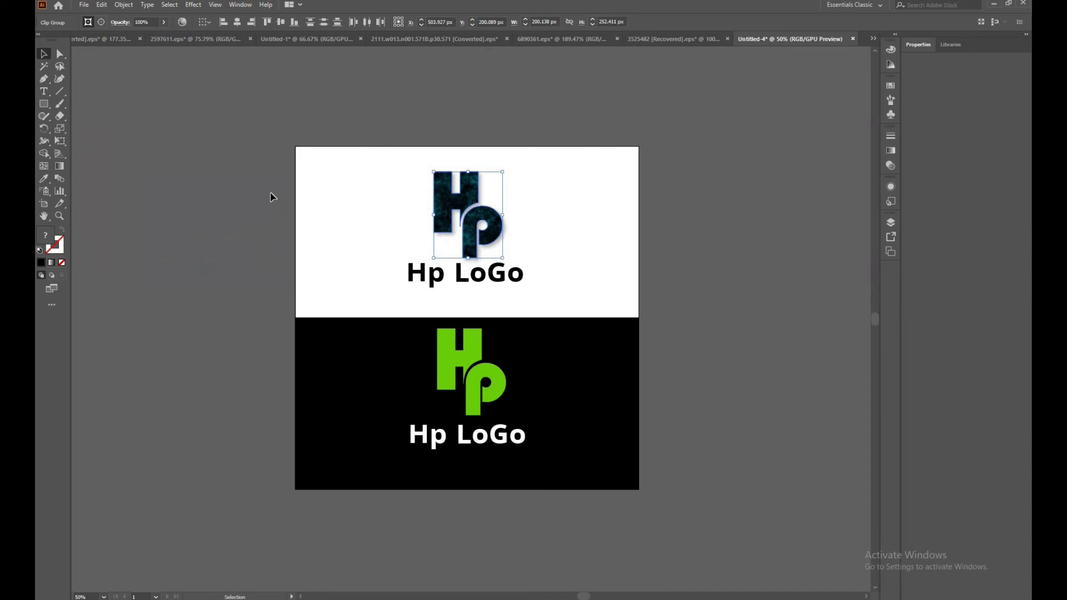
{"action": "left_click", "coordinate": [271, 195]}
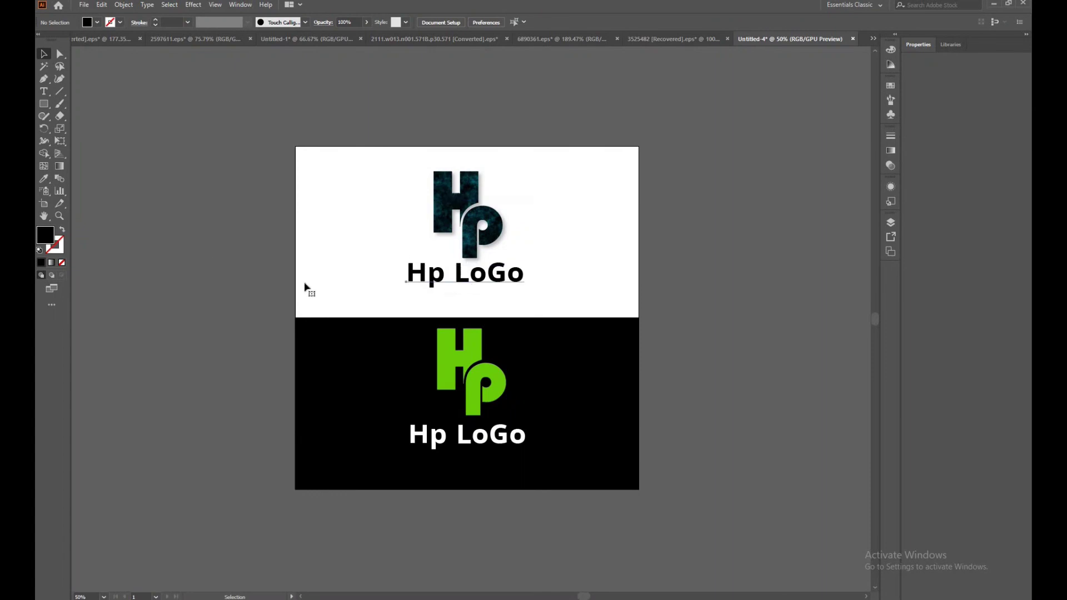
Apply a Drop Shadow effect to the black "Hp LoGo" text below the textured monogram.
{"action": "left_click_drag", "start_coordinate": [304, 281], "coordinate": [417, 280]}
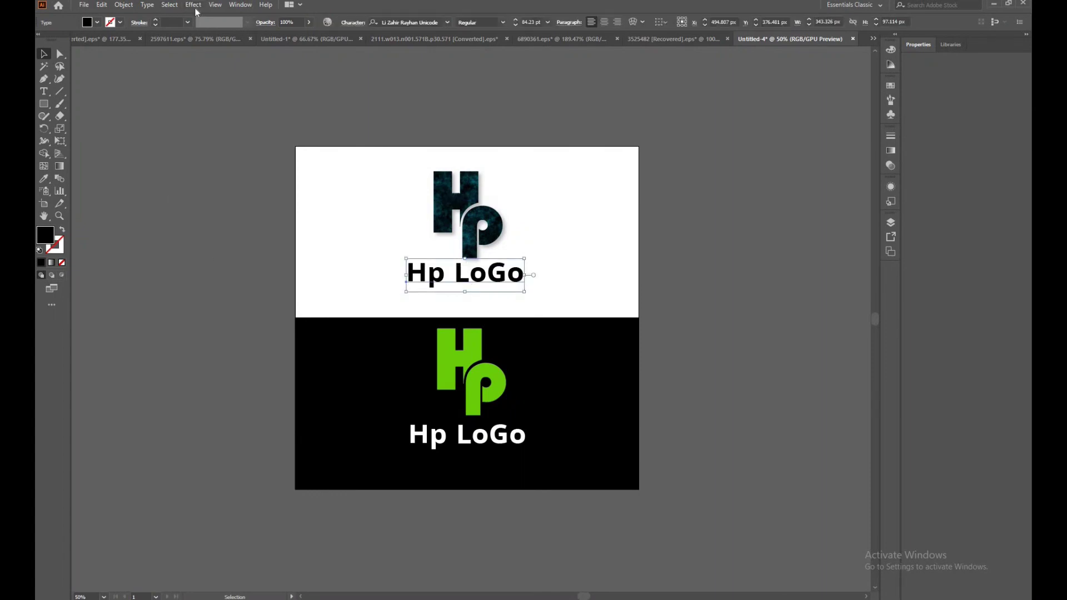
{"action": "left_click", "coordinate": [193, 5]}
{"action": "mouse_move", "coordinate": [256, 122]}
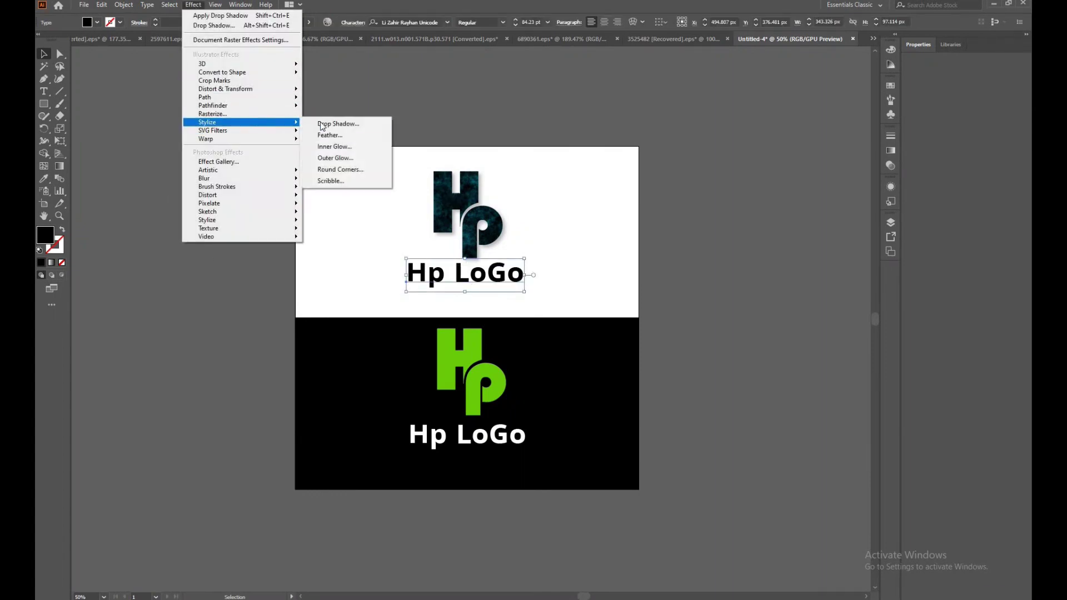
{"action": "left_click", "coordinate": [334, 124]}
{"action": "left_click", "coordinate": [165, 262]}
{"action": "left_click", "coordinate": [207, 262]}
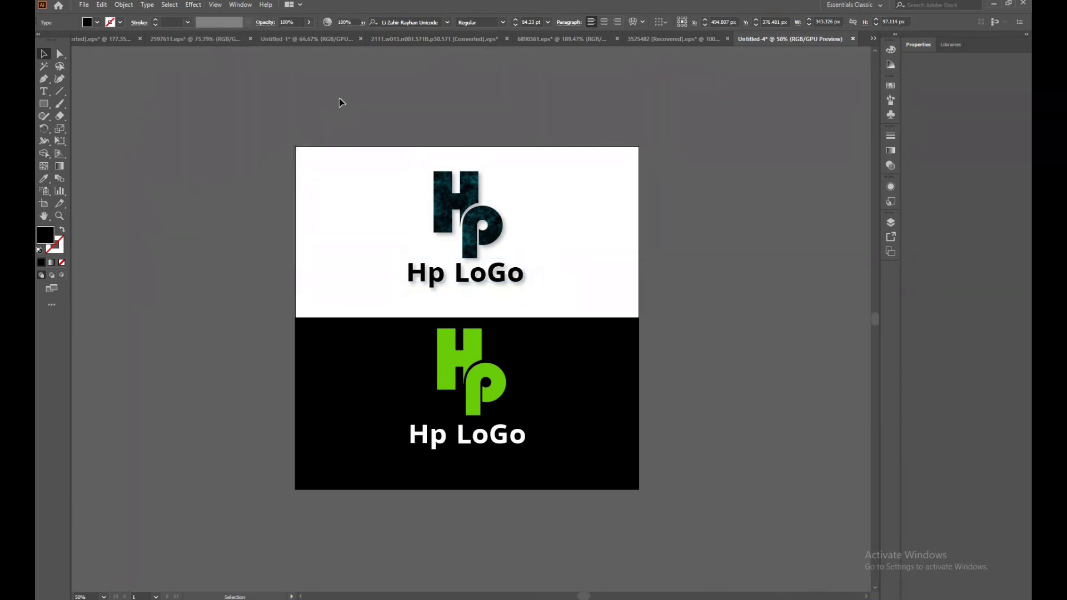
{"action": "left_click", "coordinate": [340, 102]}
{"action": "scroll", "coordinate": [473, 186], "scroll_direction": "down", "scroll_amount": 2}
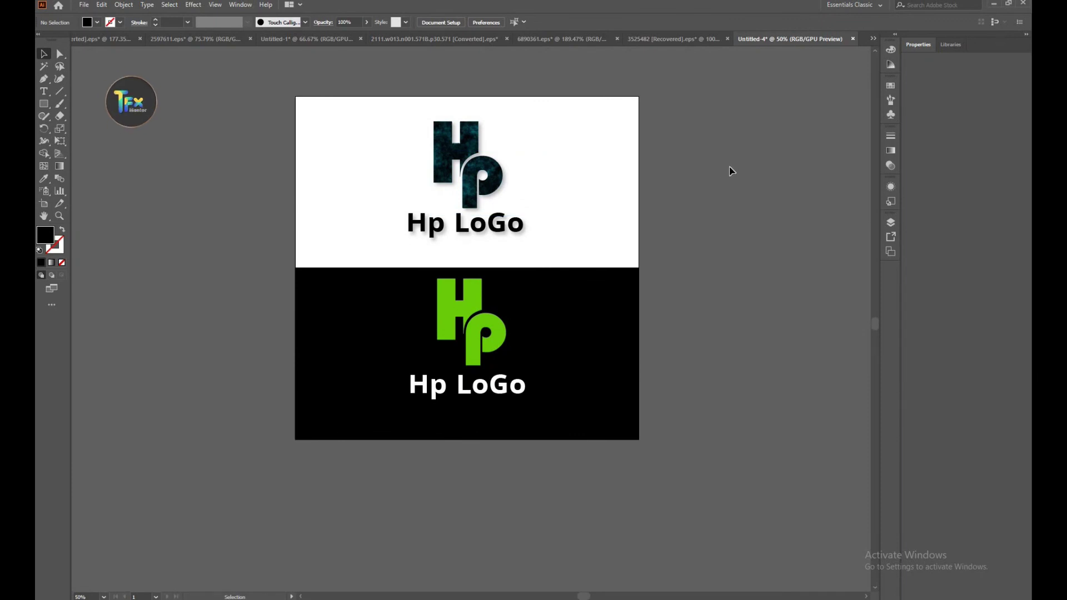
{"action": "scroll", "coordinate": [731, 172], "scroll_direction": "down", "scroll_amount": 1}
{"action": "scroll", "coordinate": [731, 171], "scroll_direction": "up", "scroll_amount": 2}
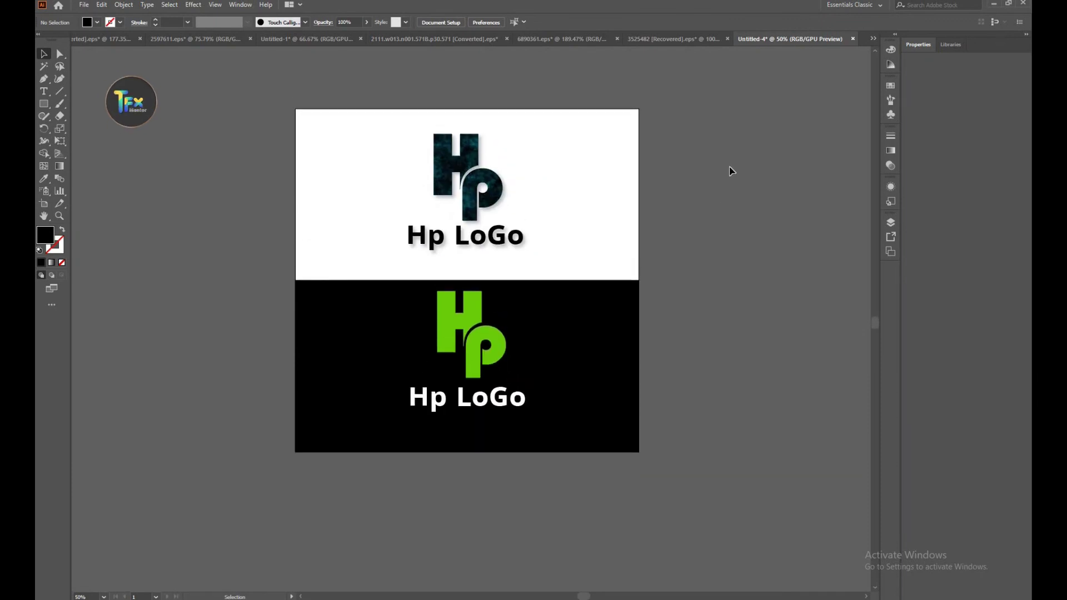
{"action": "scroll", "coordinate": [409, 388], "scroll_direction": "up", "scroll_amount": 2}
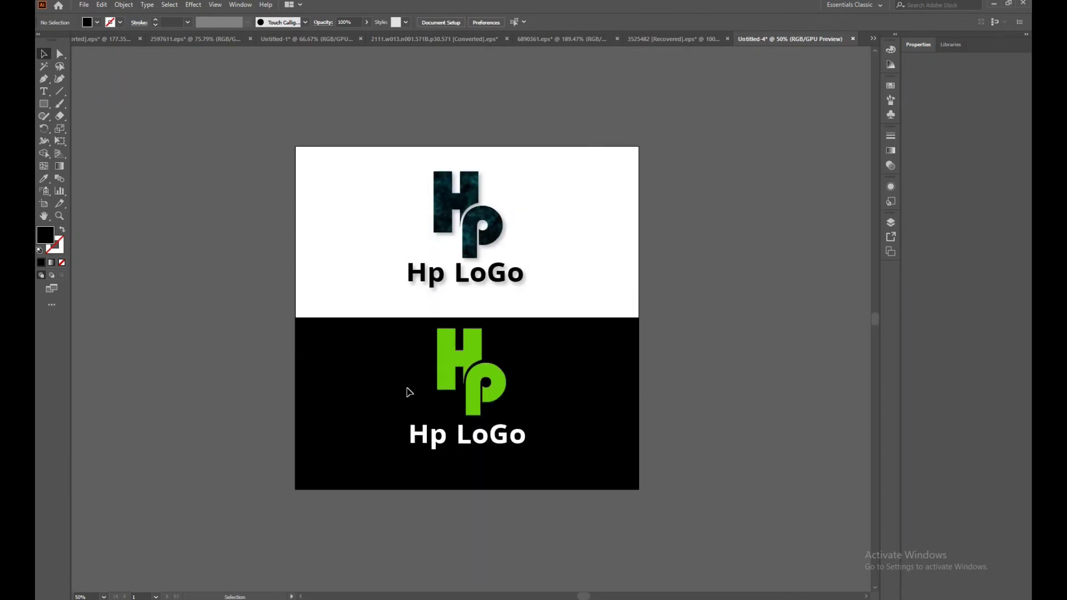
Nudge the green monogram and its white text together slightly down, closer to the vertical centre of the black half.
{"action": "left_click", "coordinate": [523, 469]}
{"action": "key", "text": "Down"}
{"action": "key", "text": "Down"}
{"action": "key", "text": "Down"}
{"action": "key", "text": "Down"}
{"action": "key", "text": "Down"}
{"action": "key", "text": "Down"}
{"action": "key", "text": "Down"}
{"action": "key", "text": "Down"}
{"action": "key", "text": "Down"}
{"action": "key", "text": "Down"}
{"action": "key", "text": "Down"}
{"action": "key", "text": "Down"}
{"action": "key", "text": "Down"}
{"action": "key", "text": "Down"}
{"action": "key", "text": "Down"}
{"action": "key", "text": "Down"}
{"action": "key", "text": "Down"}
{"action": "key", "text": "Down"}
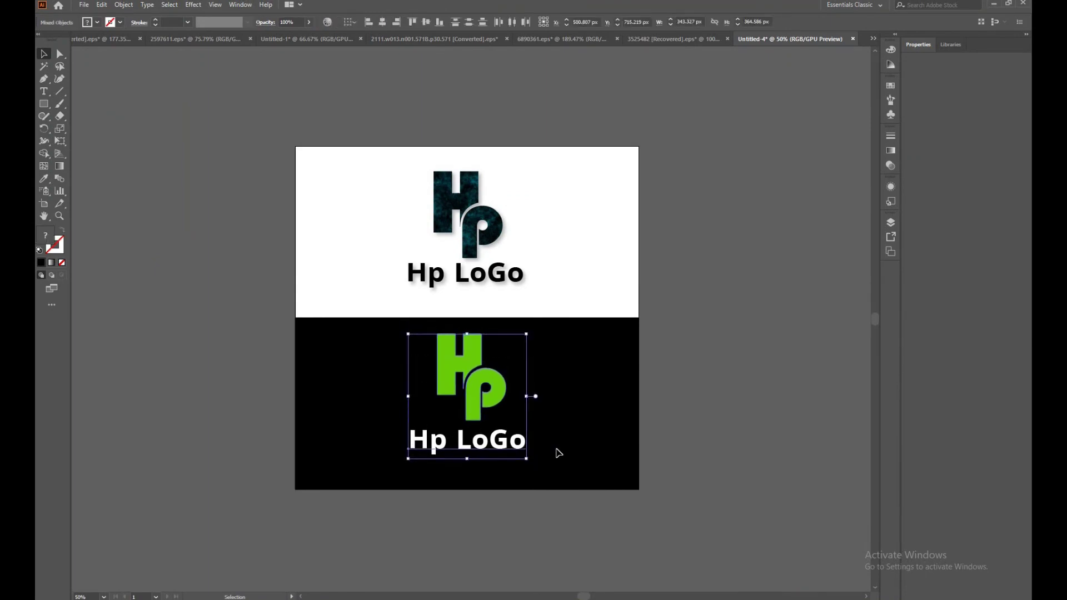
{"action": "key", "text": "Down"}
{"action": "key", "text": "Down"}
{"action": "key", "text": "Down"}
{"action": "key", "text": "Down"}
{"action": "key", "text": "Down"}
{"action": "key", "text": "Down"}
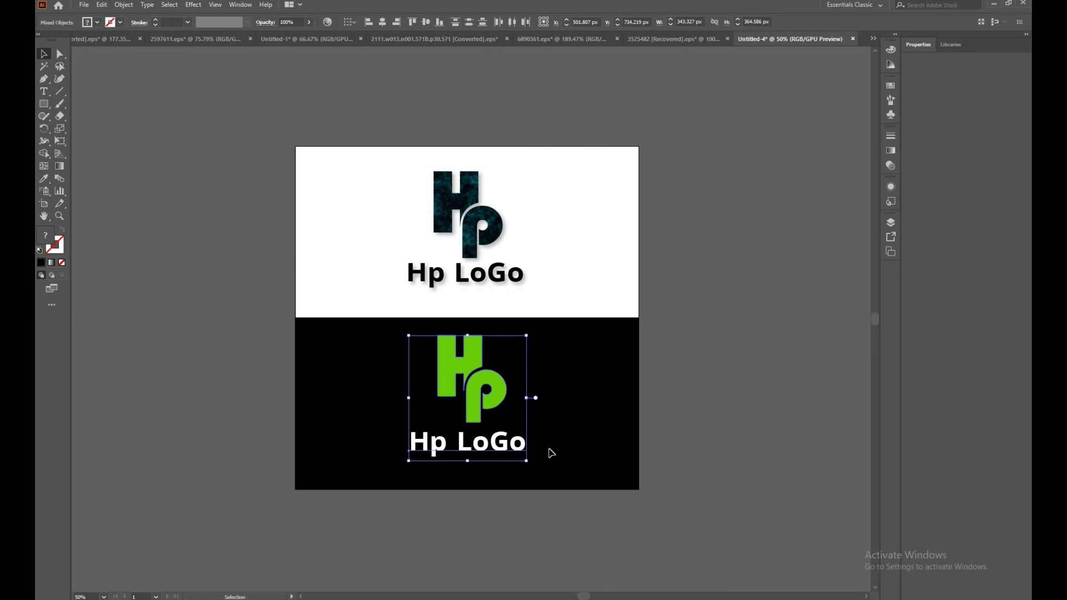
{"action": "left_click", "coordinate": [694, 429]}
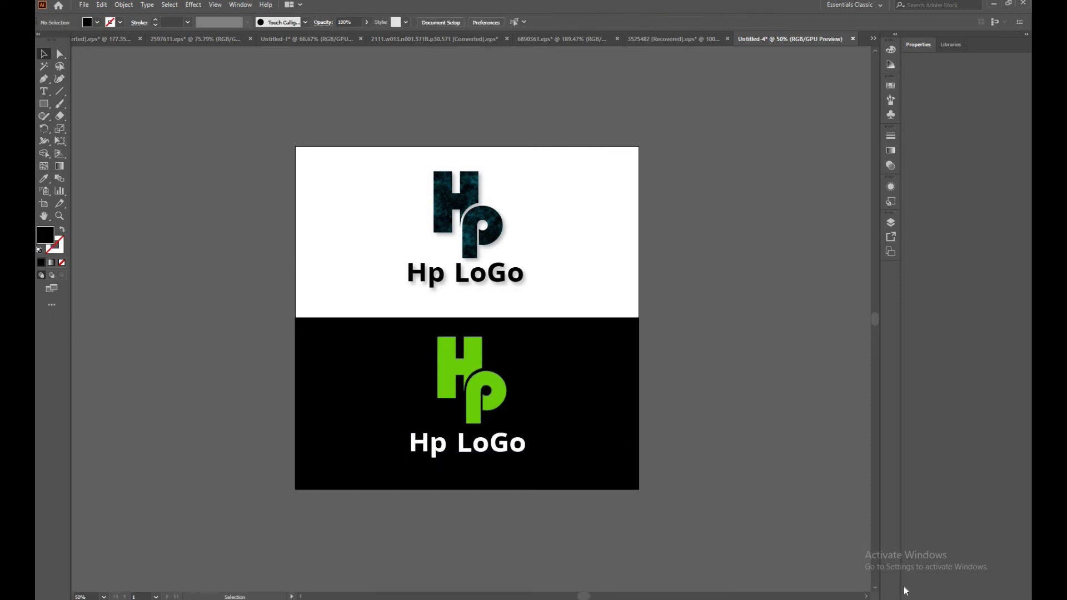